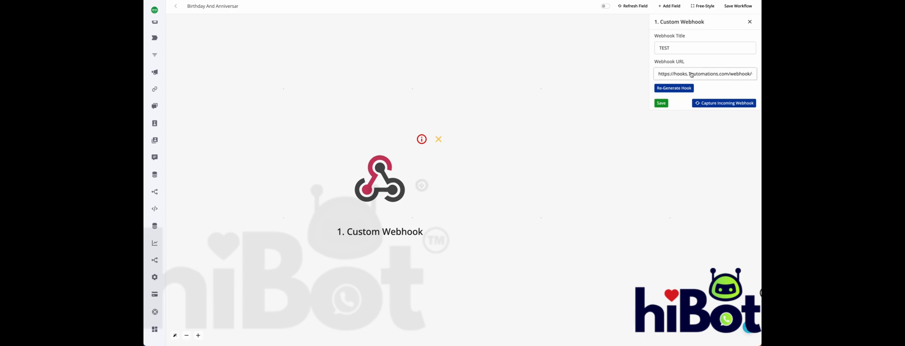
Copy the custom webhook's URL and paste it as the Webhook URL in the Google Sheets greetings settings
{"action": "left_click", "coordinate": [693, 74]}
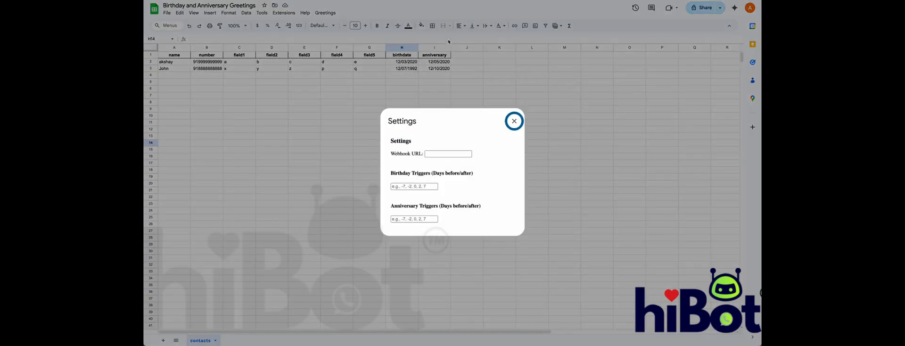
{"action": "left_click", "coordinate": [454, 153]}
{"action": "key", "text": "ctrl+v"}
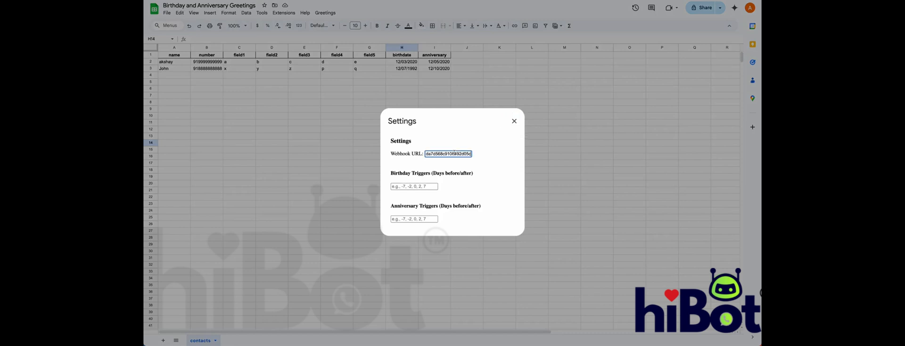
{"action": "left_click", "coordinate": [467, 178]}
{"action": "scroll", "coordinate": [468, 178], "scroll_direction": "down", "scroll_amount": 1}
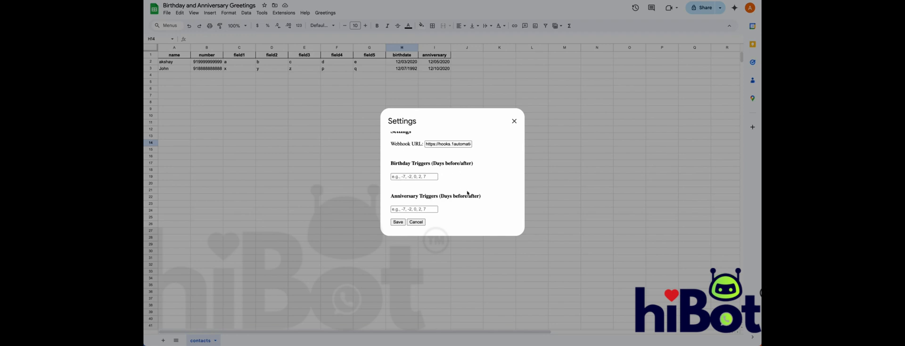
Set the birthday triggers to -2,0,5 and the anniversary triggers to 0, and save the greetings settings
{"action": "left_click", "coordinate": [431, 176]}
{"action": "type", "text": "-2"}
{"action": "left_click_drag", "start_coordinate": [411, 177], "coordinate": [380, 178]}
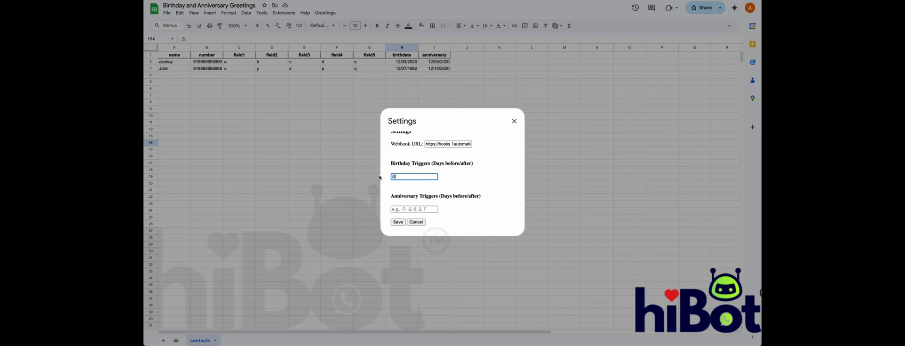
{"action": "left_click", "coordinate": [418, 180]}
{"action": "left_click", "coordinate": [431, 209]}
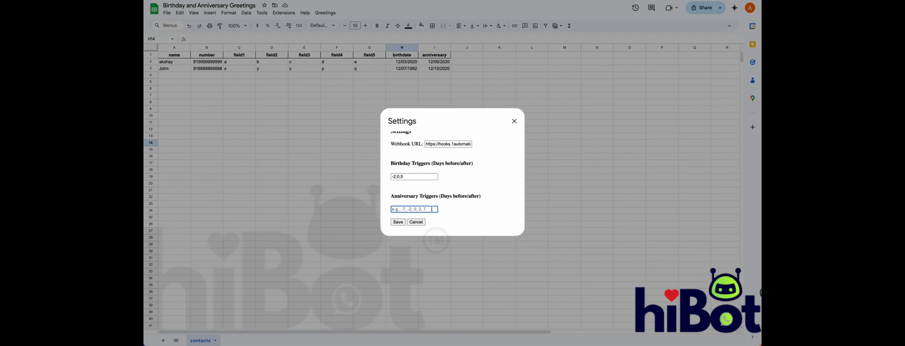
{"action": "type", "text": "0"}
{"action": "left_click", "coordinate": [398, 222]}
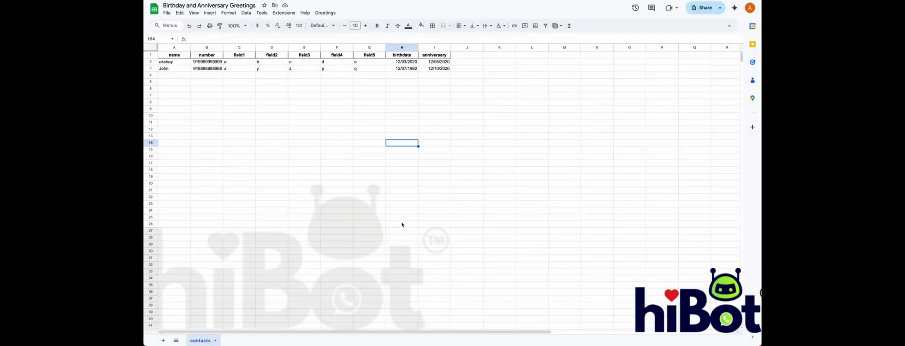
Reopen the greetings settings to check the stored webhook URL and trigger days, and close them
{"action": "left_click", "coordinate": [329, 12]}
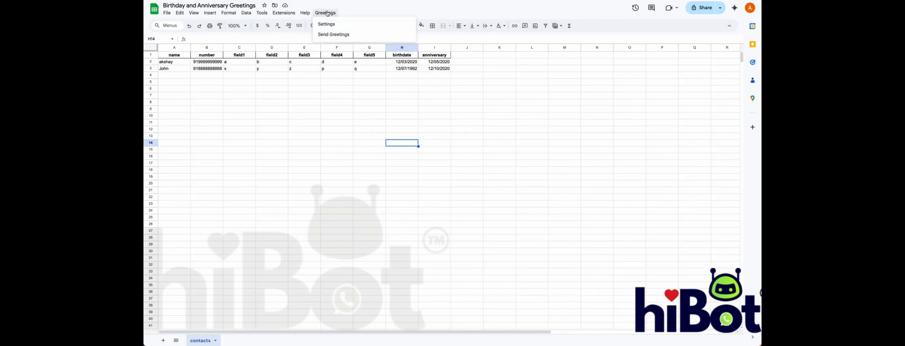
{"action": "left_click", "coordinate": [333, 25]}
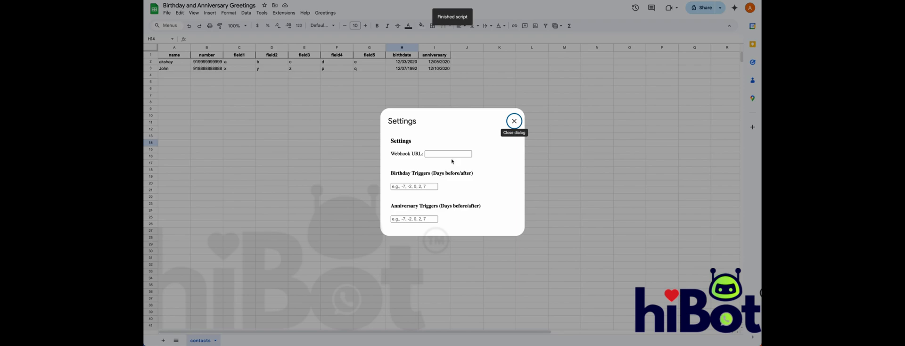
{"action": "scroll", "coordinate": [475, 168], "scroll_direction": "down", "scroll_amount": 1}
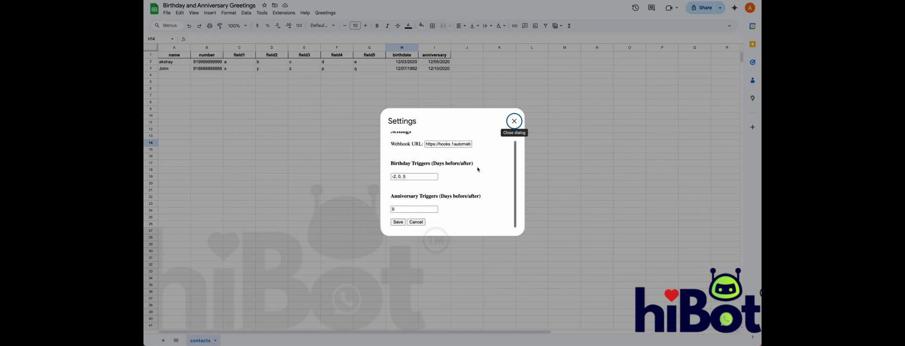
{"action": "scroll", "coordinate": [476, 167], "scroll_direction": "up", "scroll_amount": 1}
{"action": "left_click", "coordinate": [515, 121]}
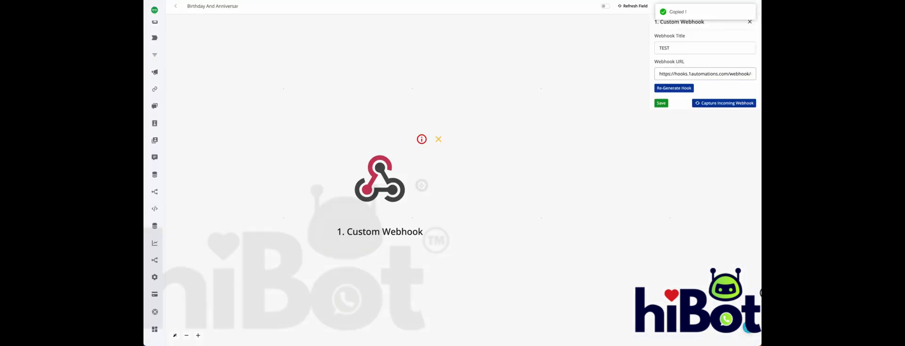
Start capturing incoming data on the workflow's custom webhook and send the greetings from the contacts spreadsheet
{"action": "left_click", "coordinate": [739, 105]}
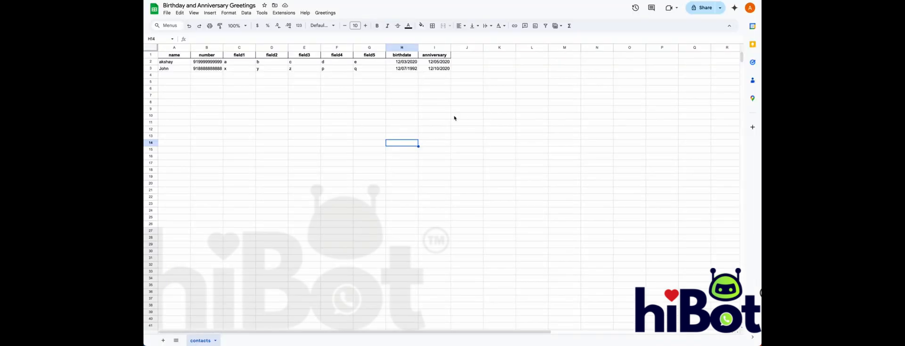
{"action": "left_click", "coordinate": [325, 13]}
{"action": "left_click", "coordinate": [338, 34]}
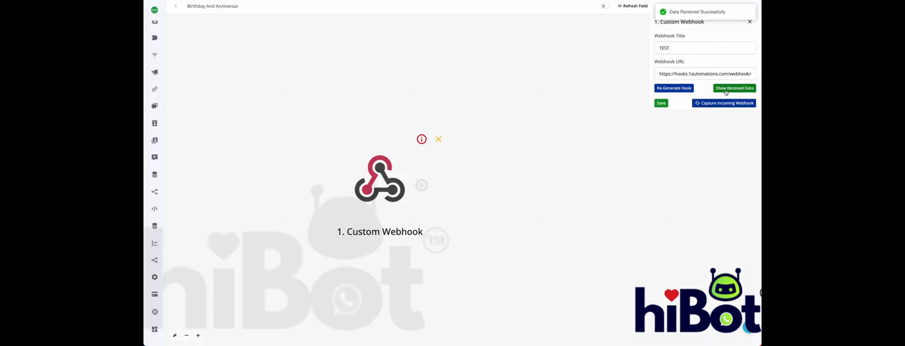
Review the data received by the custom webhook and save the webhook
{"action": "left_click", "coordinate": [726, 89]}
{"action": "scroll", "coordinate": [615, 113], "scroll_direction": "down", "scroll_amount": 2}
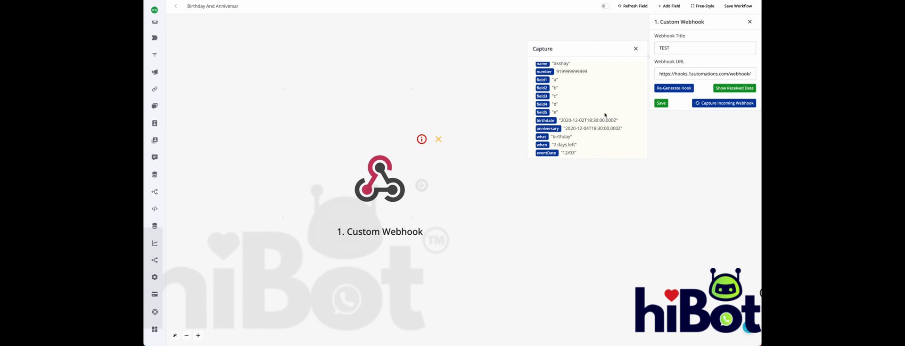
{"action": "left_click", "coordinate": [661, 103]}
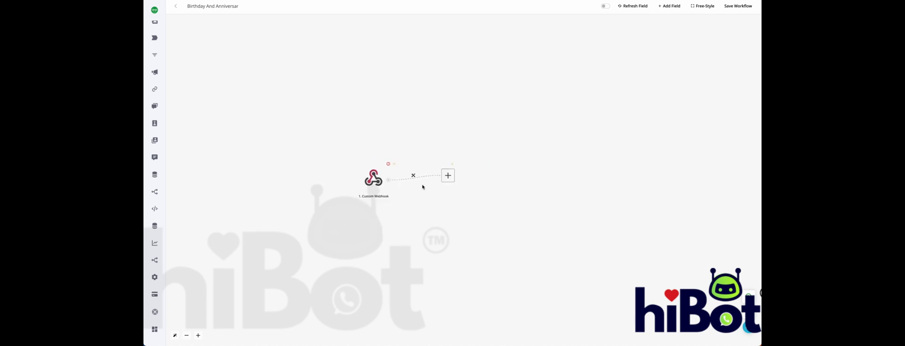
Insert a Basic Router on the connection that leaves the custom webhook
{"action": "left_click", "coordinate": [482, 174]}
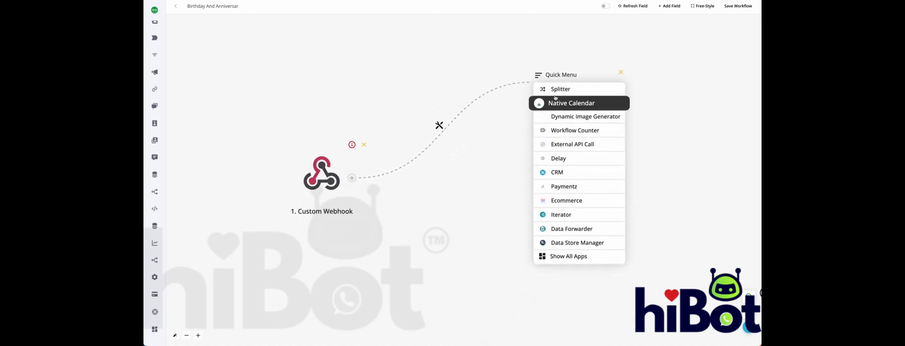
{"action": "left_click", "coordinate": [439, 126]}
{"action": "left_click", "coordinate": [440, 128]}
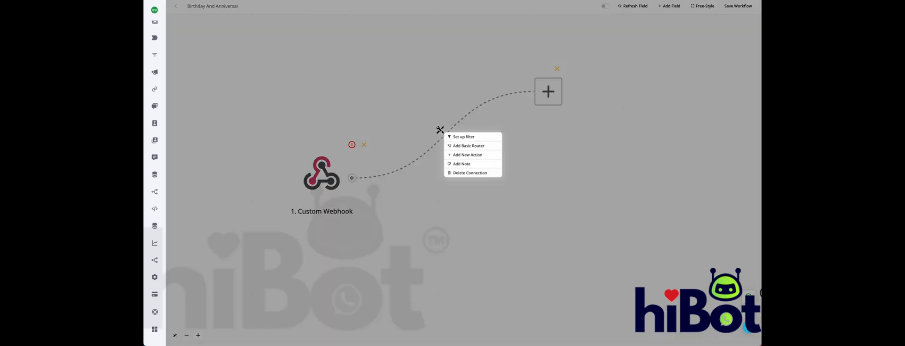
{"action": "left_click", "coordinate": [457, 146]}
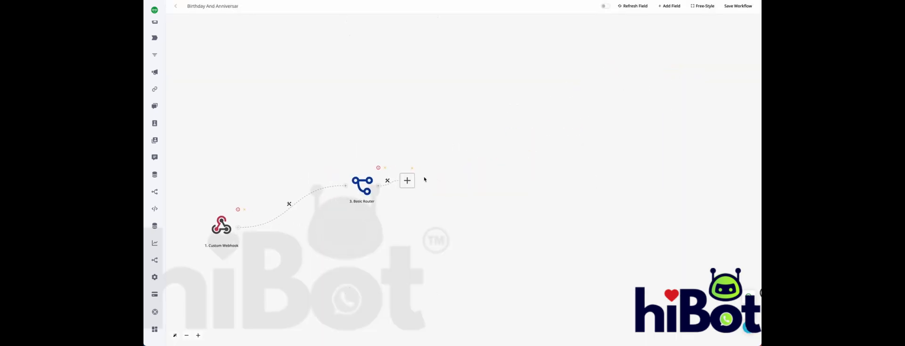
Insert a second Basic Router after the first one and move the empty action placeholder farther away from it
{"action": "left_click_drag", "start_coordinate": [412, 180], "coordinate": [517, 119]}
{"action": "left_click", "coordinate": [442, 151]}
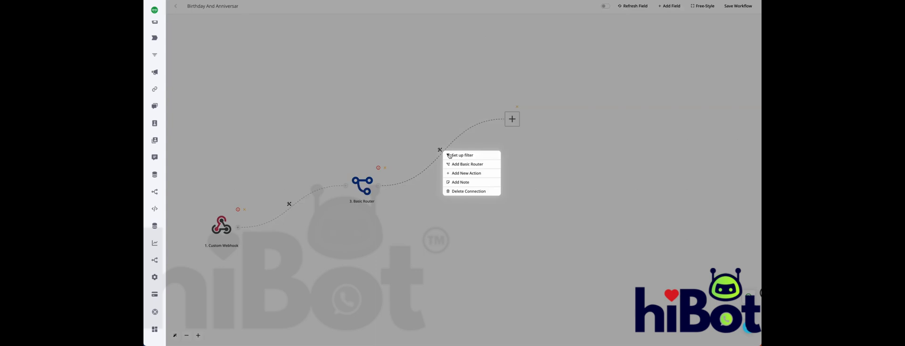
{"action": "left_click", "coordinate": [455, 164]}
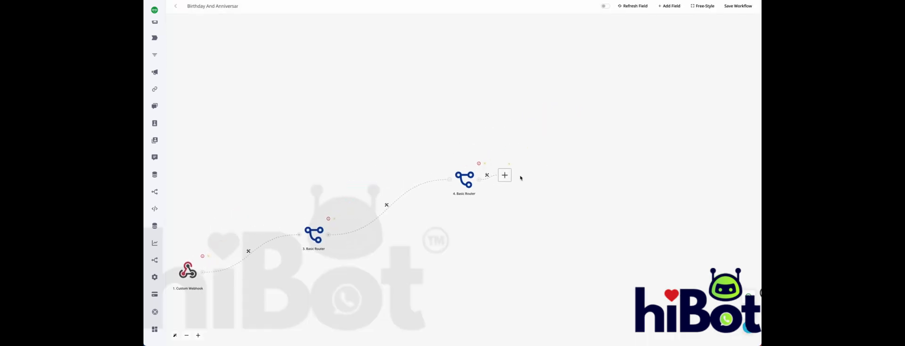
{"action": "left_click_drag", "start_coordinate": [510, 174], "coordinate": [580, 102]}
Set up a filter on the connection between the two routers and label it birthday
{"action": "left_click", "coordinate": [387, 206]}
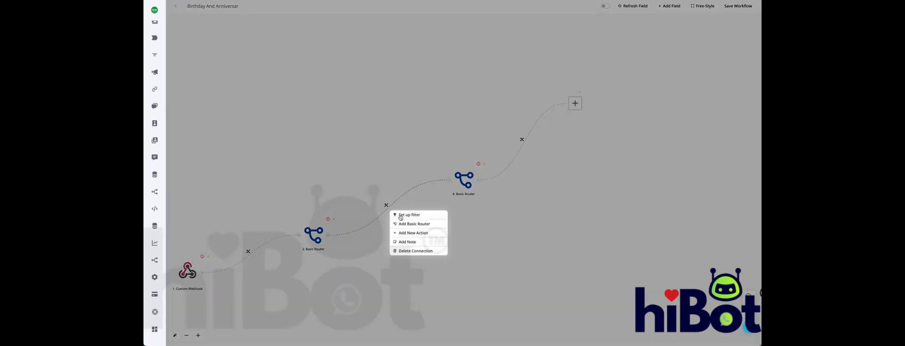
{"action": "left_click", "coordinate": [403, 213]}
{"action": "left_click", "coordinate": [683, 50]}
{"action": "type", "text": "bort"}
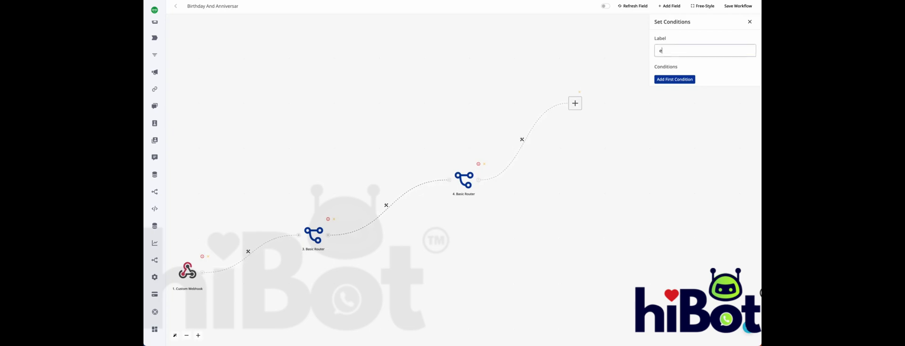
{"action": "type", "text": "hday"}
{"action": "key", "text": "BackSpace"}
{"action": "key", "text": "BackSpace"}
{"action": "key", "text": "BackSpace"}
{"action": "type", "text": "thday"}
Add the filter condition that the webhook's what variable ({{1.what}}) is birthday, and save the filter
{"action": "left_click", "coordinate": [682, 79]}
{"action": "left_click", "coordinate": [682, 84]}
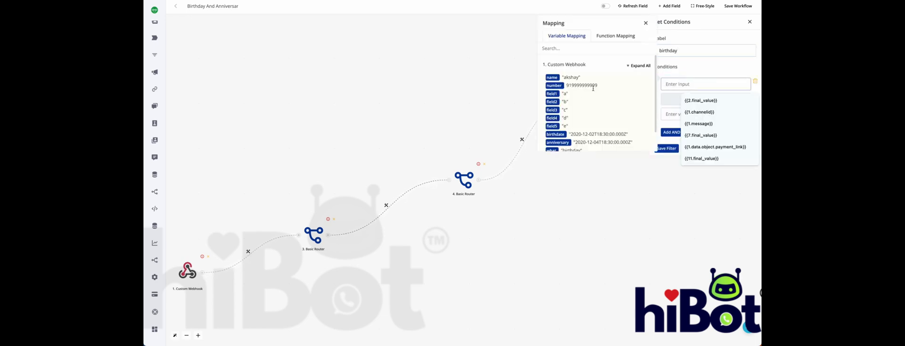
{"action": "scroll", "coordinate": [582, 119], "scroll_direction": "down", "scroll_amount": 2}
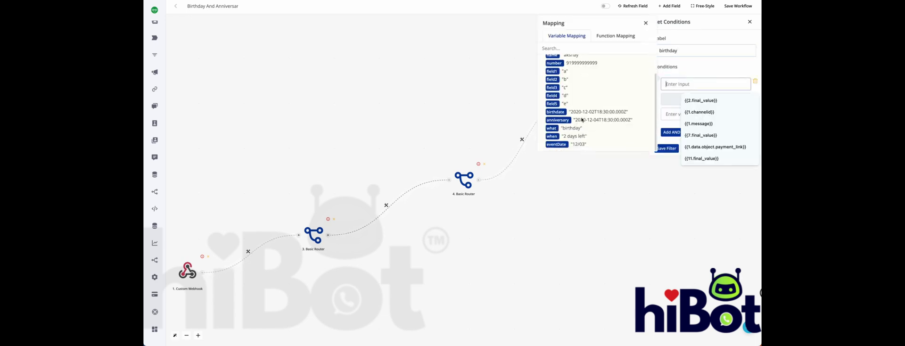
{"action": "left_click", "coordinate": [553, 130]}
{"action": "double_click", "coordinate": [568, 129]}
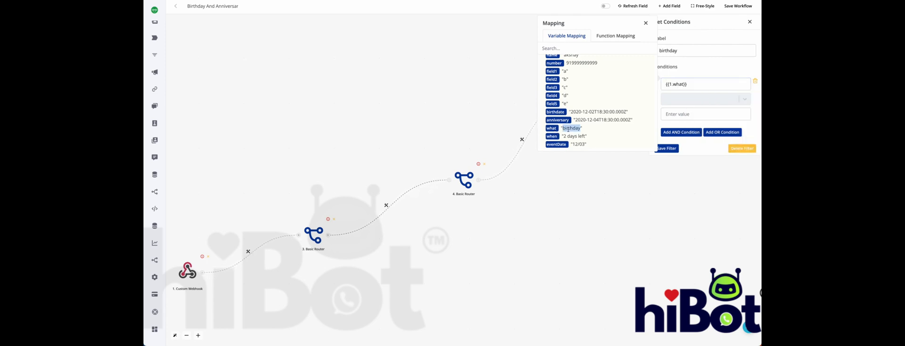
{"action": "left_click", "coordinate": [679, 99]}
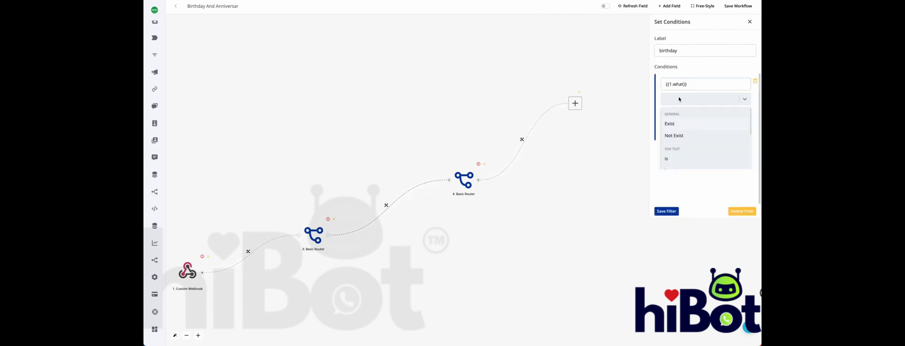
{"action": "left_click", "coordinate": [679, 158]}
{"action": "left_click", "coordinate": [679, 115]}
{"action": "key", "text": "super+v"}
{"action": "left_click", "coordinate": [669, 148]}
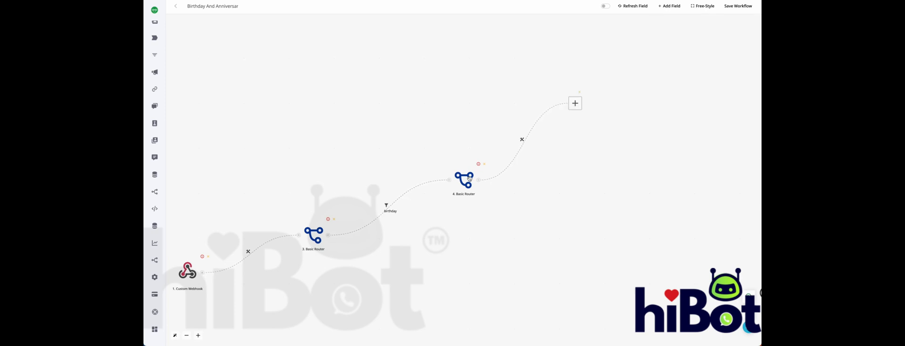
Create a second branch from the first router below the birthday branch and insert a Basic Router on it
{"action": "left_click", "coordinate": [328, 236]}
{"action": "left_click_drag", "start_coordinate": [440, 301], "coordinate": [501, 246]}
{"action": "mouse_move", "coordinate": [449, 178]}
{"action": "left_click_drag", "start_coordinate": [449, 179], "coordinate": [463, 225]}
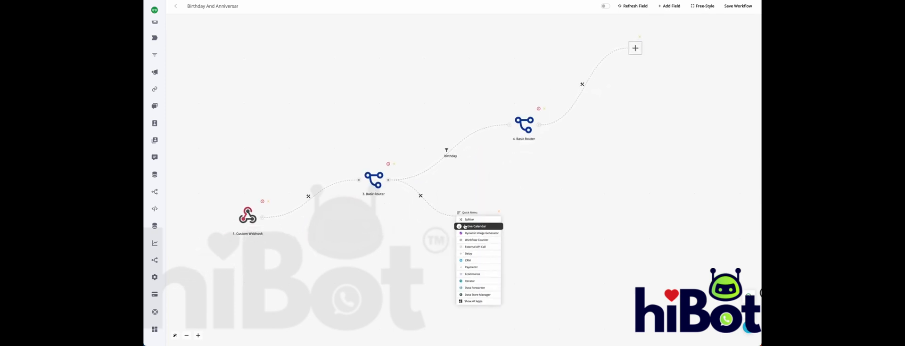
{"action": "left_click", "coordinate": [423, 202]}
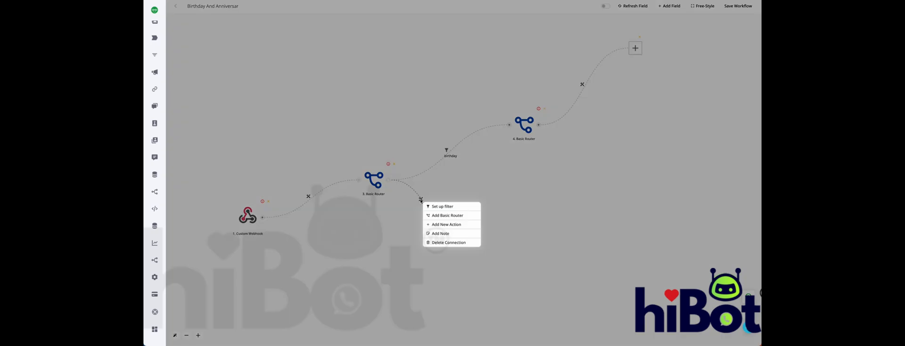
{"action": "left_click", "coordinate": [437, 219]}
{"action": "mouse_move", "coordinate": [509, 191]}
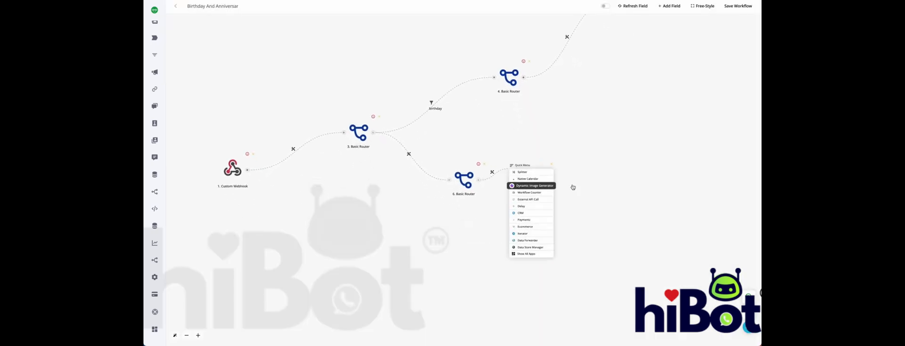
Set up a filter on the lower branch between the first router and its new Basic Router, labelled anniversary
{"action": "left_click", "coordinate": [417, 161]}
{"action": "left_click", "coordinate": [674, 51]}
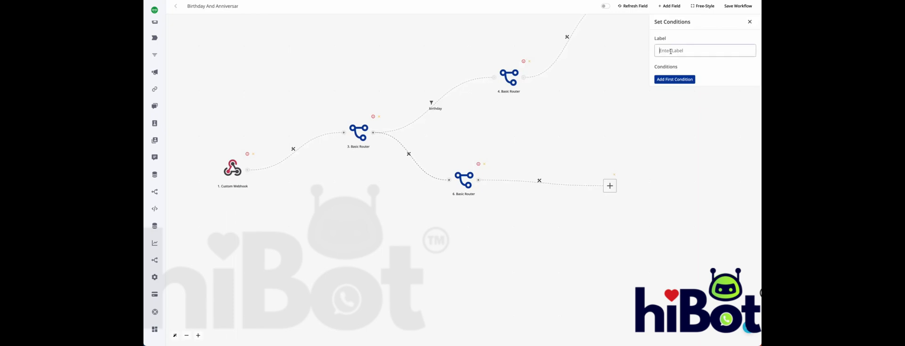
{"action": "type", "text": "anniversary"}
Add the condition that the webhook's what variable ({{1.what}}) is anniversary to the lower branch's filter, and save it
{"action": "double_click", "coordinate": [677, 80]}
{"action": "left_click", "coordinate": [679, 83]}
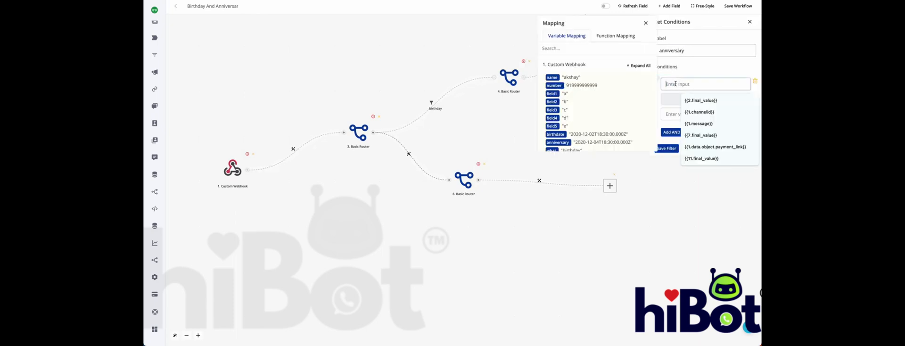
{"action": "scroll", "coordinate": [554, 135], "scroll_direction": "down", "scroll_amount": 2}
{"action": "left_click", "coordinate": [552, 128]}
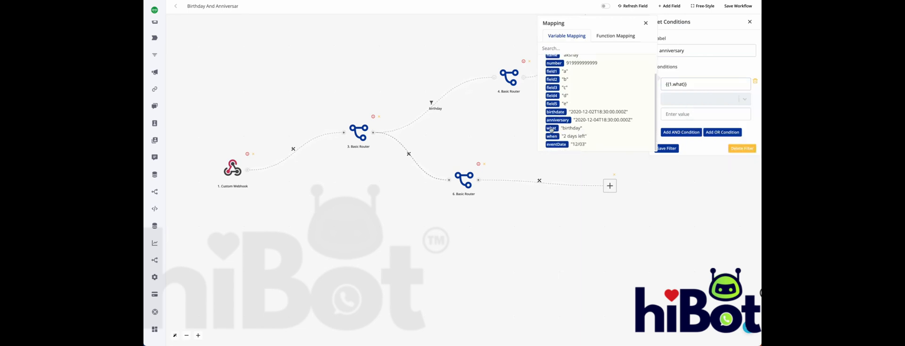
{"action": "left_click", "coordinate": [698, 99]}
{"action": "left_click", "coordinate": [676, 162]}
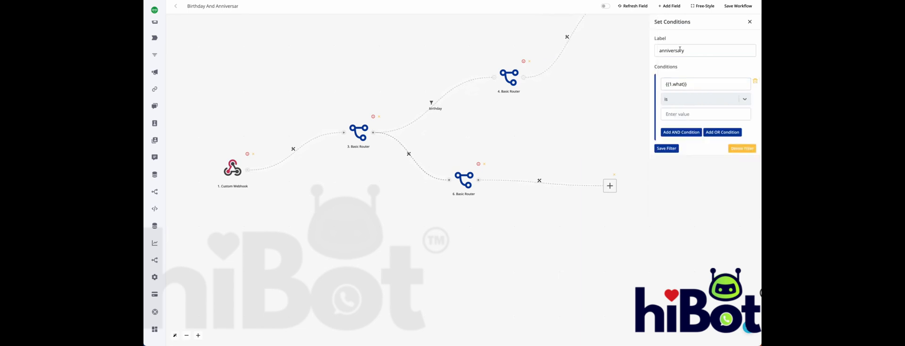
{"action": "double_click", "coordinate": [677, 51]}
{"action": "left_click", "coordinate": [687, 114]}
{"action": "key", "text": "ctrl+v"}
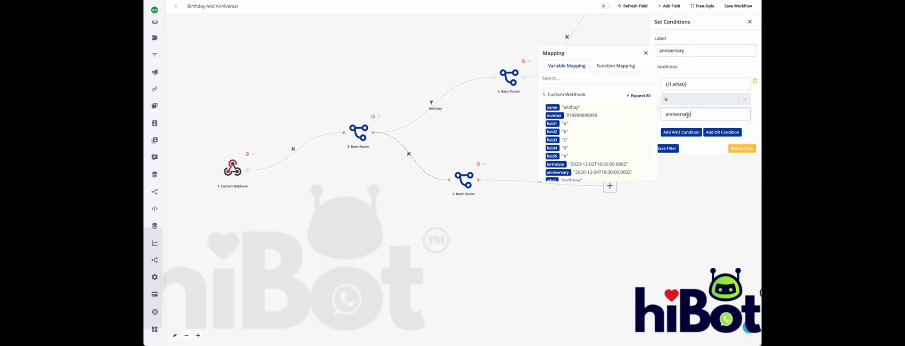
{"action": "left_click", "coordinate": [667, 149]}
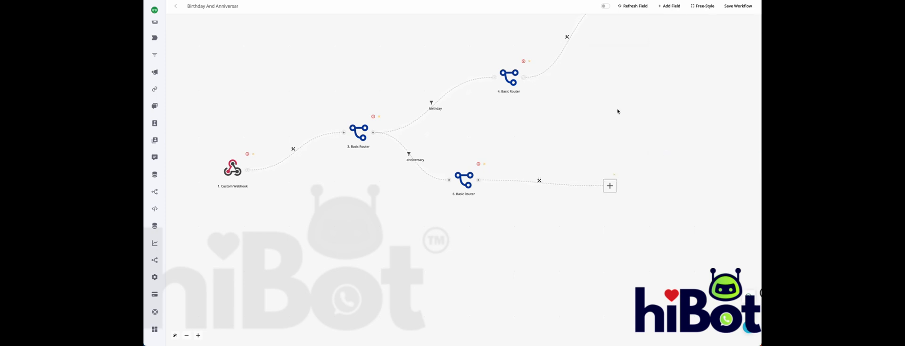
Set up a filter on the birthday router's outgoing branch, labelled today
{"action": "left_click_drag", "start_coordinate": [618, 112], "coordinate": [460, 190]}
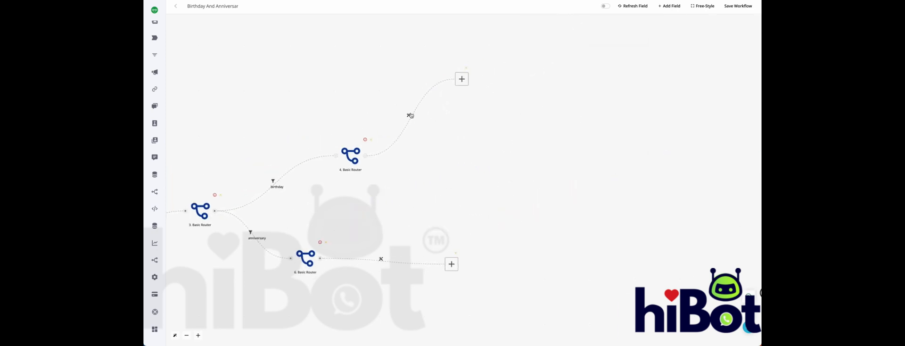
{"action": "left_click", "coordinate": [410, 115]}
{"action": "left_click", "coordinate": [418, 120]}
{"action": "left_click", "coordinate": [689, 55]}
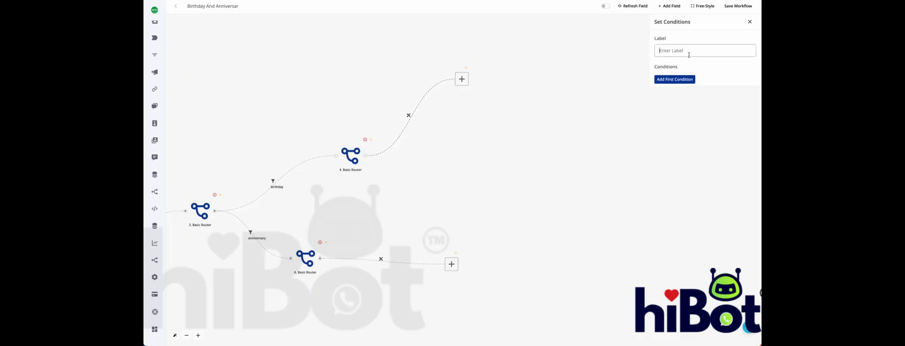
{"action": "type", "text": "today"}
Add the condition that the webhook's when variable ({{1.when}}) is today to this filter, and save it
{"action": "left_click", "coordinate": [687, 80]}
{"action": "left_click", "coordinate": [688, 84]}
{"action": "scroll", "coordinate": [584, 125], "scroll_direction": "down", "scroll_amount": 2}
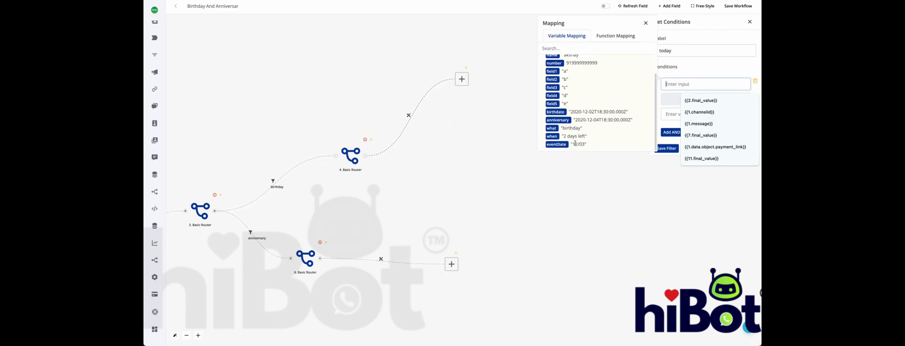
{"action": "left_click", "coordinate": [553, 136]}
{"action": "left_click", "coordinate": [698, 100]}
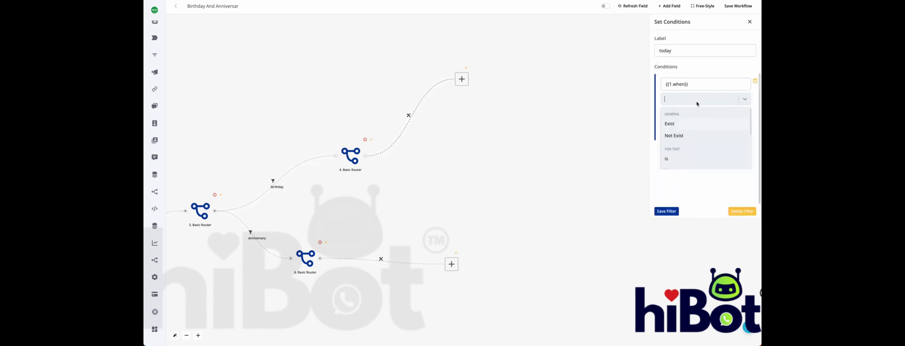
{"action": "left_click", "coordinate": [690, 160]}
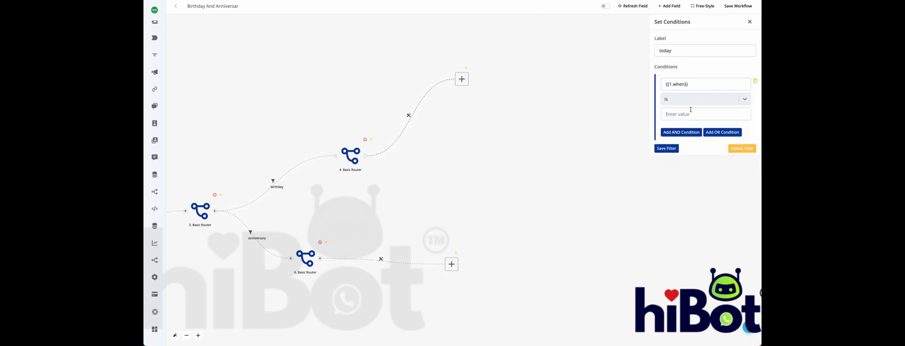
{"action": "left_click", "coordinate": [690, 114]}
{"action": "type", "text": "today"}
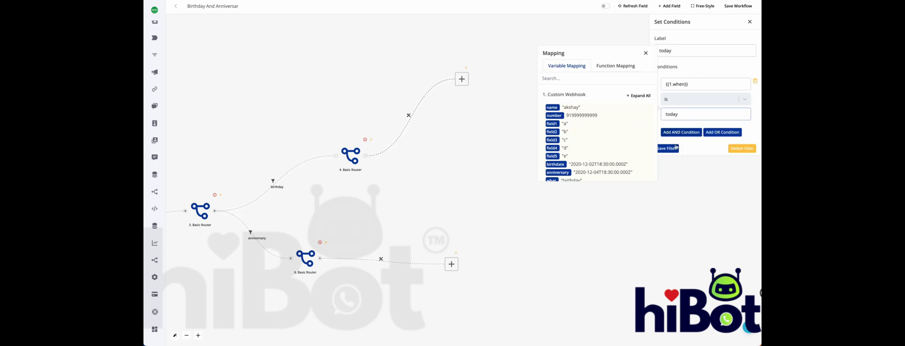
{"action": "left_click", "coordinate": [675, 148]}
Insert a CRM Send Template Message (V2) action at the end of the birthday router's today branch and leave its settings unconfigured
{"action": "left_click_drag", "start_coordinate": [478, 151], "coordinate": [571, 130]}
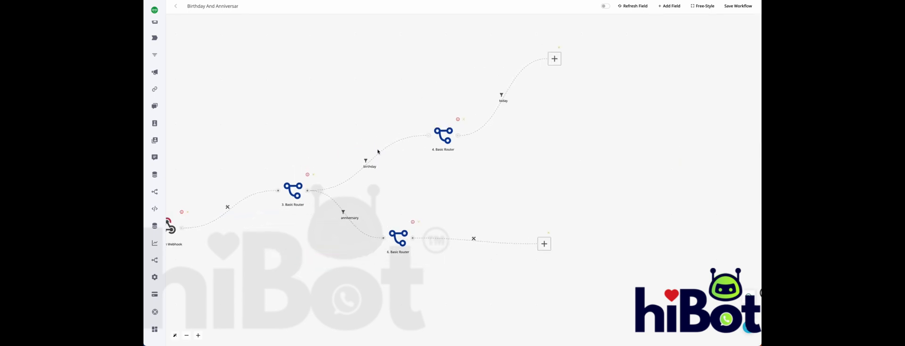
{"action": "left_click", "coordinate": [555, 59]}
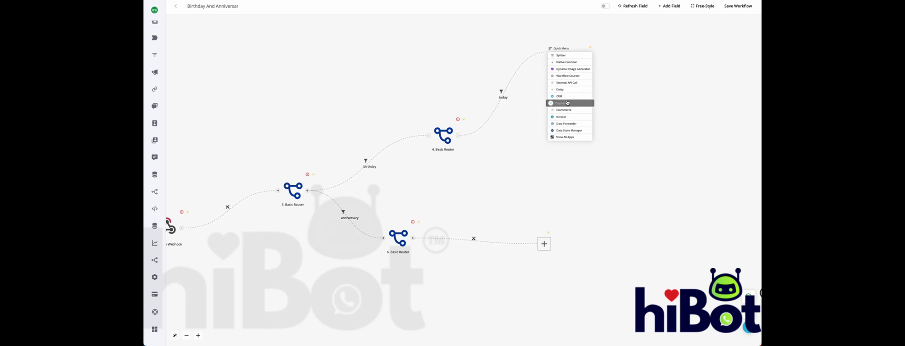
{"action": "left_click", "coordinate": [566, 97]}
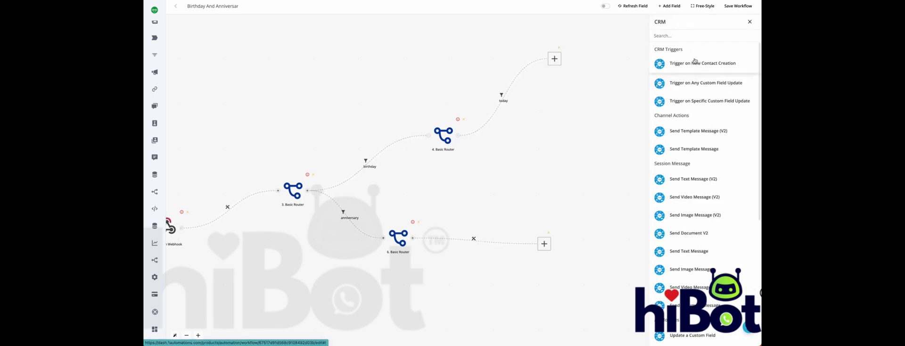
{"action": "left_click", "coordinate": [698, 131]}
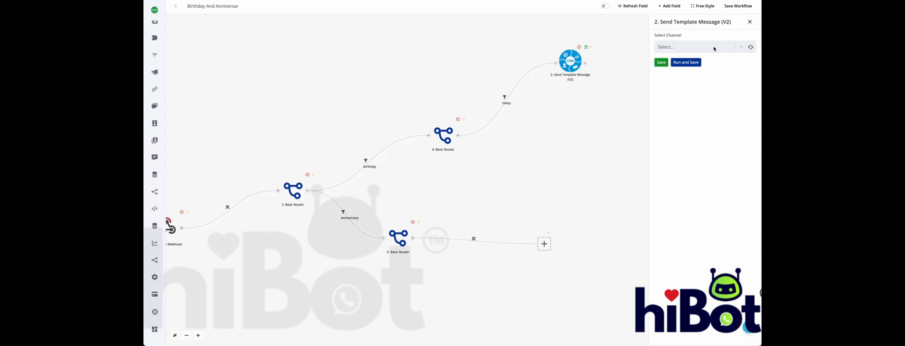
{"action": "left_click", "coordinate": [750, 22]}
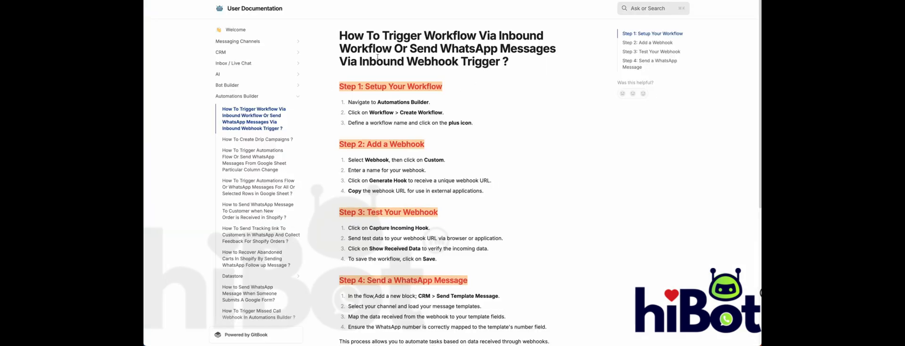
Consult the user documentation article on triggering a workflow or sending WhatsApp messages via an inbound webhook
{"action": "left_click_drag", "start_coordinate": [340, 36], "coordinate": [528, 64]}
{"action": "scroll", "coordinate": [528, 66], "scroll_direction": "down", "scroll_amount": 5}
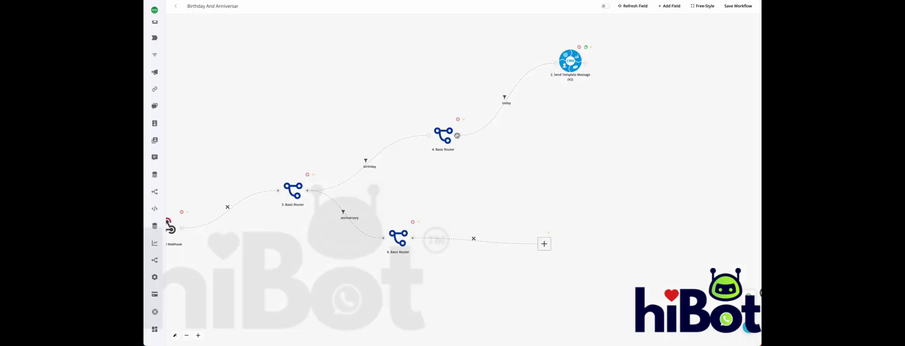
Create a second branch from the birthday router and insert a CRM Send Template Message (V2) action on it
{"action": "left_click", "coordinate": [457, 136]}
{"action": "left_click_drag", "start_coordinate": [473, 187], "coordinate": [579, 190]}
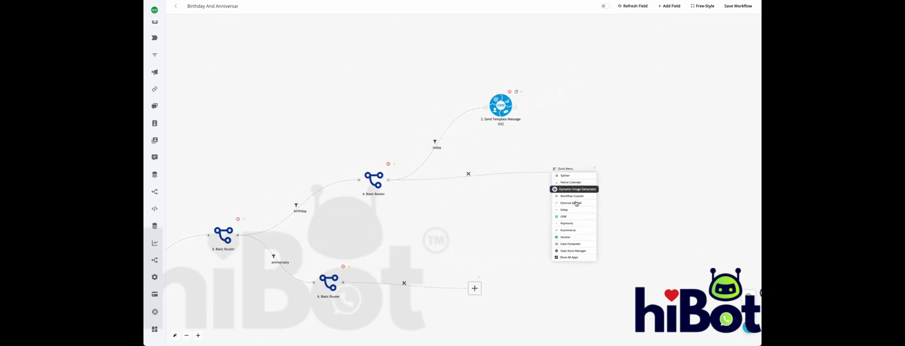
{"action": "left_click", "coordinate": [573, 217]}
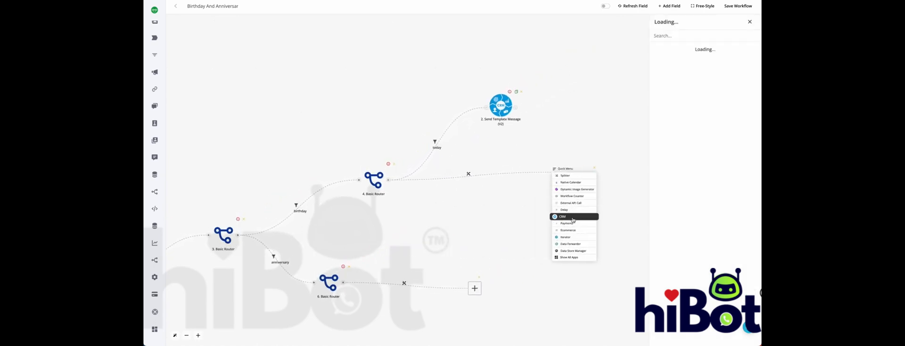
{"action": "left_click", "coordinate": [699, 138]}
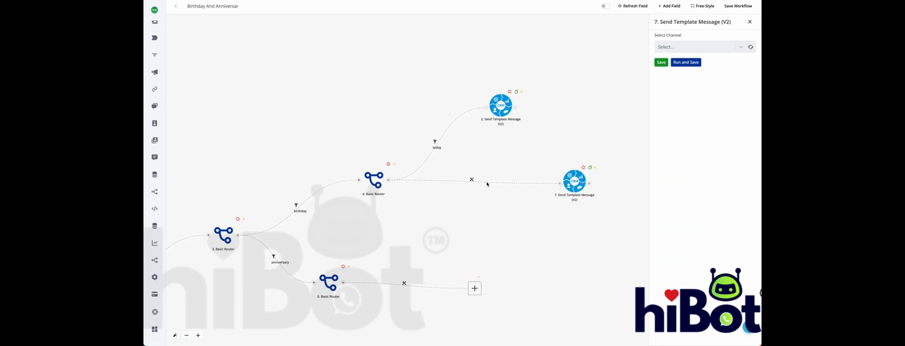
Set up a filter on the birthday router's second branch, labelled 2 days before
{"action": "left_click", "coordinate": [472, 179]}
{"action": "left_click", "coordinate": [481, 188]}
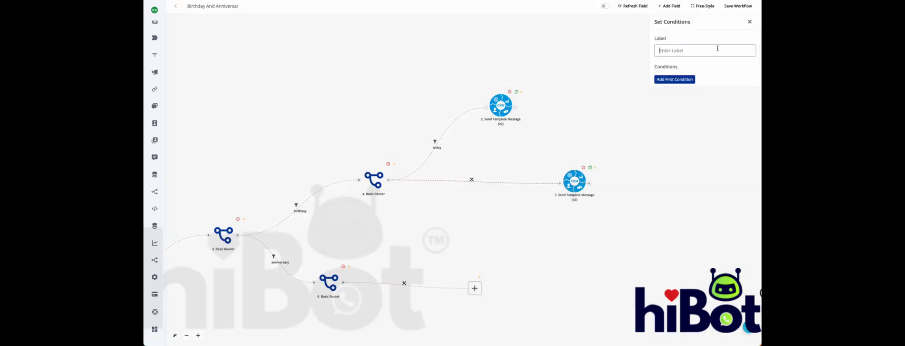
{"action": "type", "text": "2 days before"}
Add the condition that the webhook's when variable ({{1.when}}) is 2 days left to the second branch's filter
{"action": "left_click", "coordinate": [691, 79]}
{"action": "left_click", "coordinate": [698, 84]}
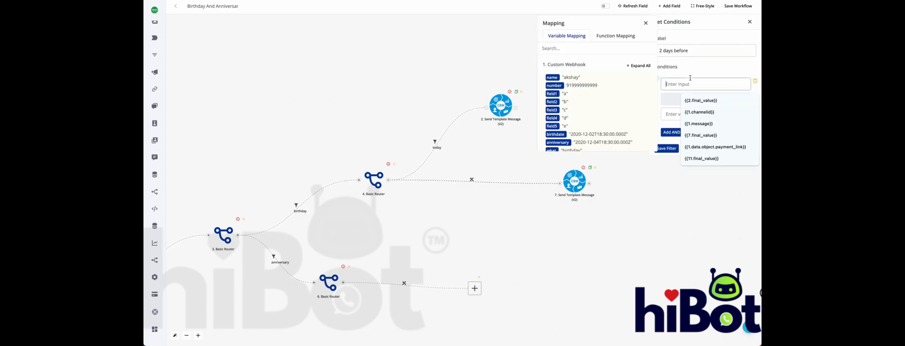
{"action": "scroll", "coordinate": [579, 94], "scroll_direction": "down", "scroll_amount": 2}
{"action": "left_click_drag", "start_coordinate": [586, 136], "coordinate": [567, 136]}
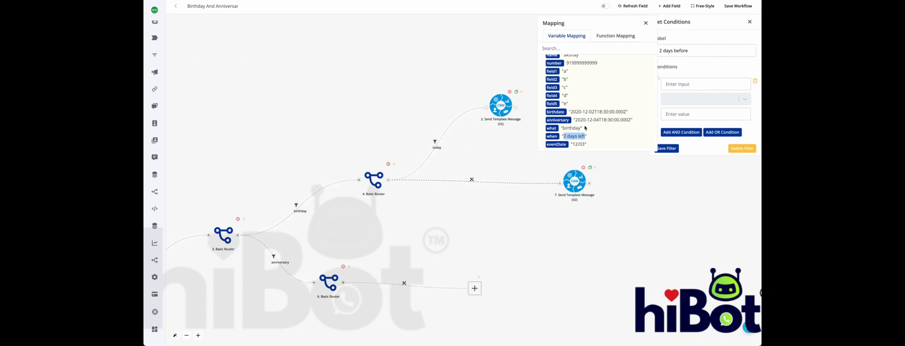
{"action": "left_click", "coordinate": [552, 137]}
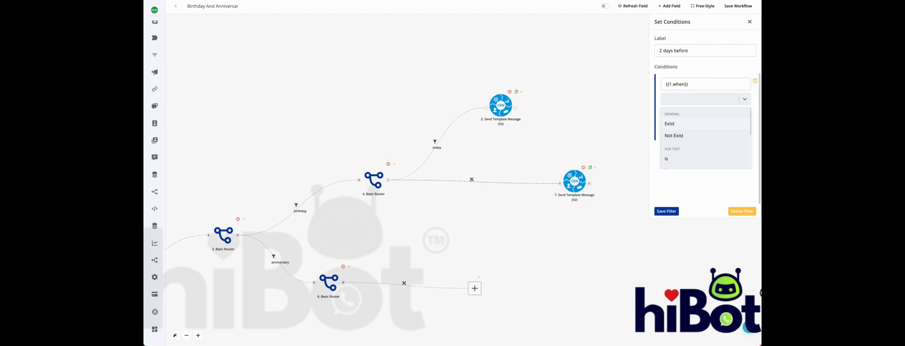
{"action": "type", "text": "is"}
{"action": "left_click", "coordinate": [701, 163]}
{"action": "left_click", "coordinate": [687, 114]}
{"action": "type", "text": "2 days left"}
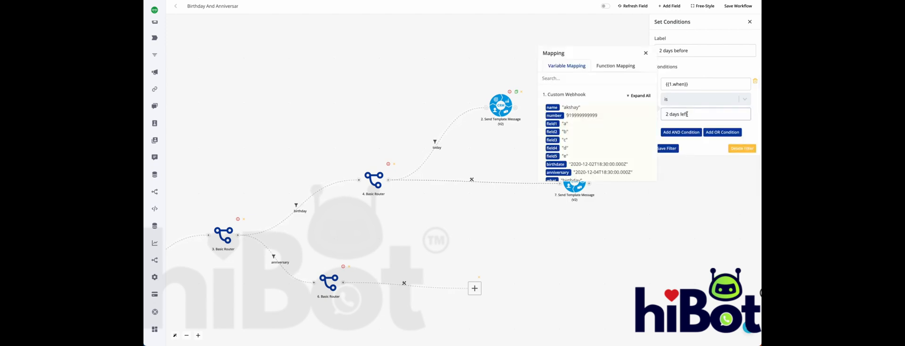
Change the second branch filter's label to 2 days left and save the filter
{"action": "left_click", "coordinate": [646, 53]}
{"action": "double_click", "coordinate": [681, 51]}
{"action": "type", "text": "left"}
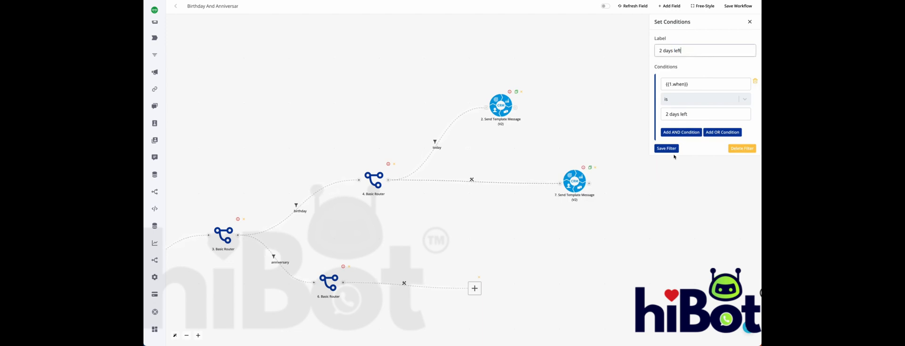
{"action": "left_click", "coordinate": [672, 150]}
Rearrange the two birthday message actions so the 2 days left one sits directly above the today one
{"action": "left_click_drag", "start_coordinate": [582, 186], "coordinate": [483, 59]}
{"action": "left_click_drag", "start_coordinate": [503, 112], "coordinate": [509, 162]}
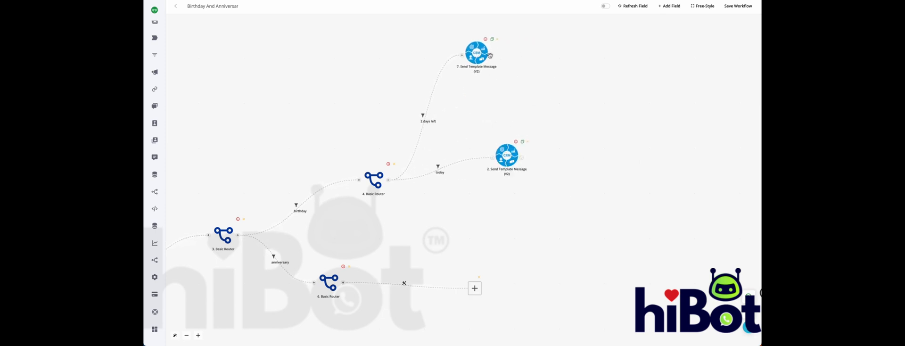
{"action": "left_click_drag", "start_coordinate": [476, 54], "coordinate": [507, 53]}
Create a third branch from the birthday router below the today branch and insert a CRM Send Template Message (V2) action on it
{"action": "left_click", "coordinate": [388, 181]}
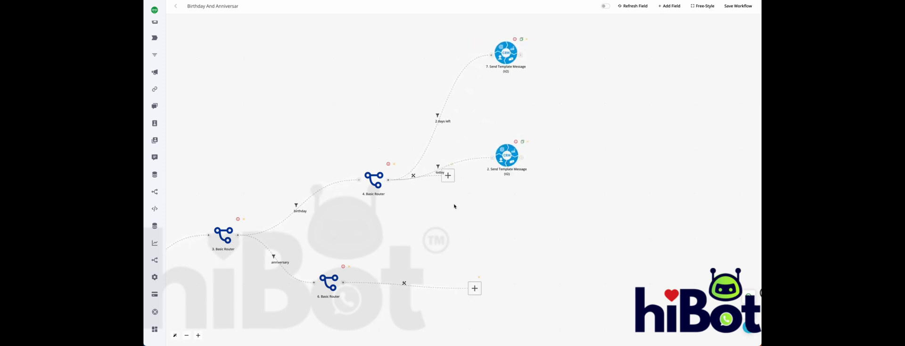
{"action": "left_click_drag", "start_coordinate": [460, 190], "coordinate": [507, 239]}
{"action": "mouse_move", "coordinate": [506, 237]}
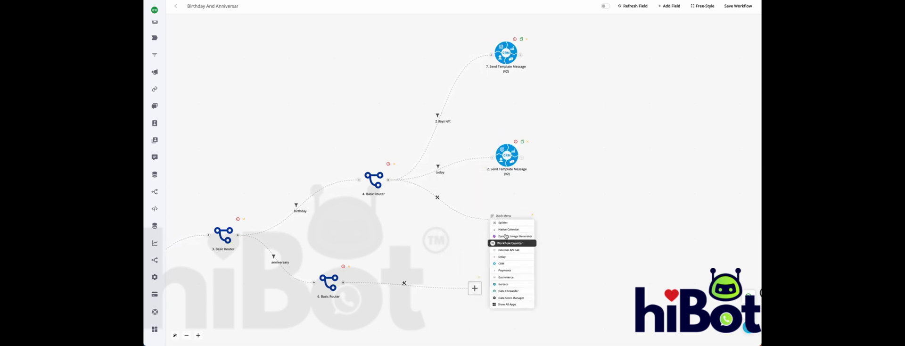
{"action": "left_click", "coordinate": [508, 264]}
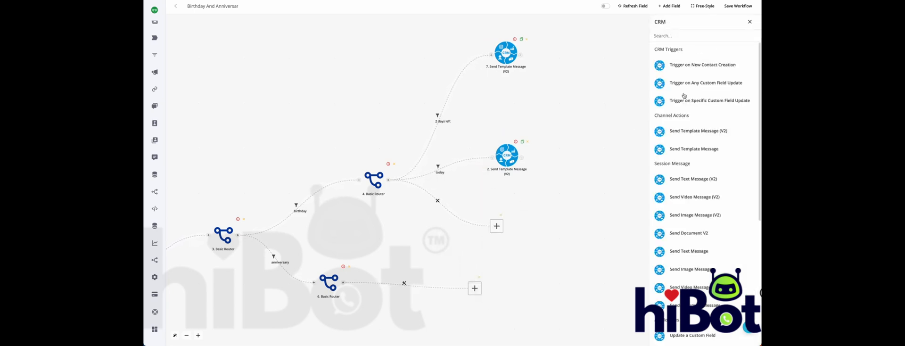
{"action": "left_click", "coordinate": [697, 131]}
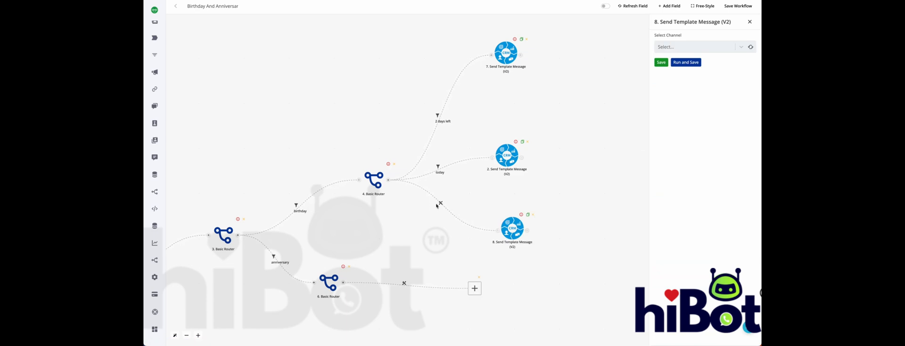
Set up a filter on the birthday router's third branch, labelled 5 days after
{"action": "left_click", "coordinate": [437, 206]}
{"action": "left_click", "coordinate": [448, 211]}
{"action": "left_click", "coordinate": [668, 52]}
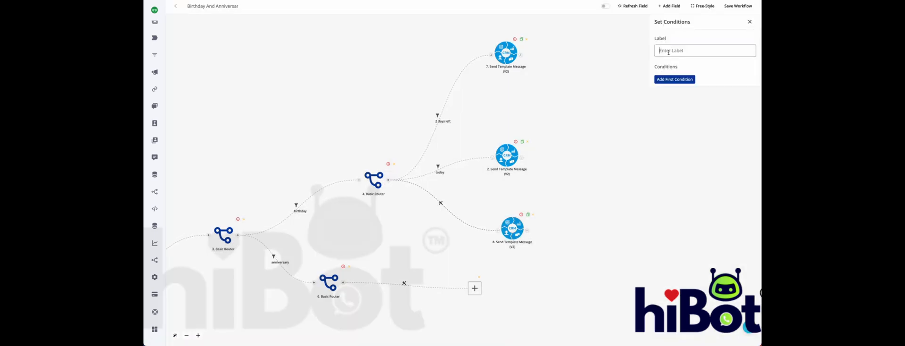
{"action": "type", "text": "5 days after"}
Add a condition to the third branch's filter on the webhook's when variable ({{1.when}}) with the operator is
{"action": "left_click", "coordinate": [670, 79]}
{"action": "left_click", "coordinate": [706, 84]}
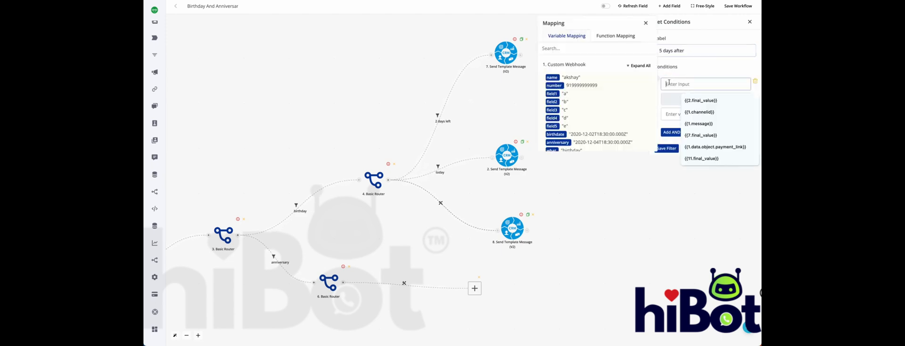
{"action": "left_click", "coordinate": [552, 137]}
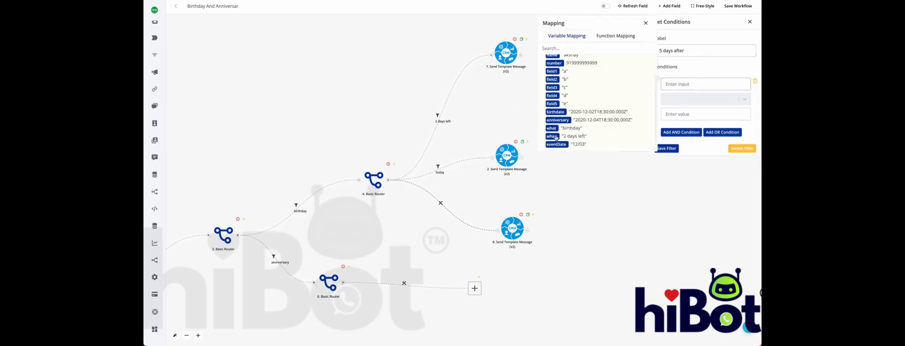
{"action": "left_click", "coordinate": [691, 101]}
{"action": "left_click", "coordinate": [677, 160]}
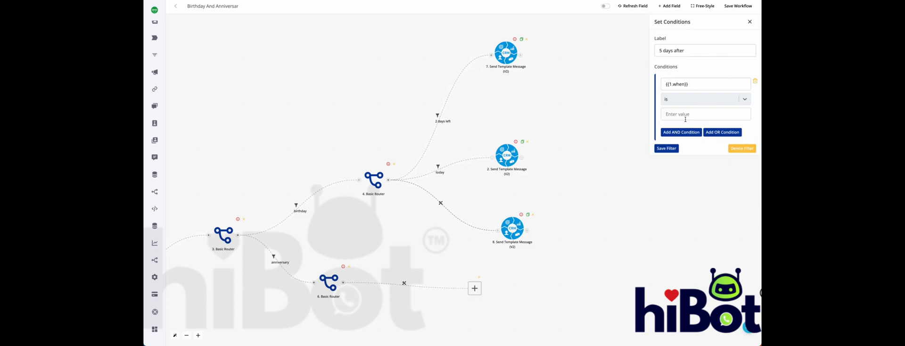
Set the condition's comparison value to 5 days after and save the filter
{"action": "left_click", "coordinate": [686, 115]}
{"action": "type", "text": "2 days left"}
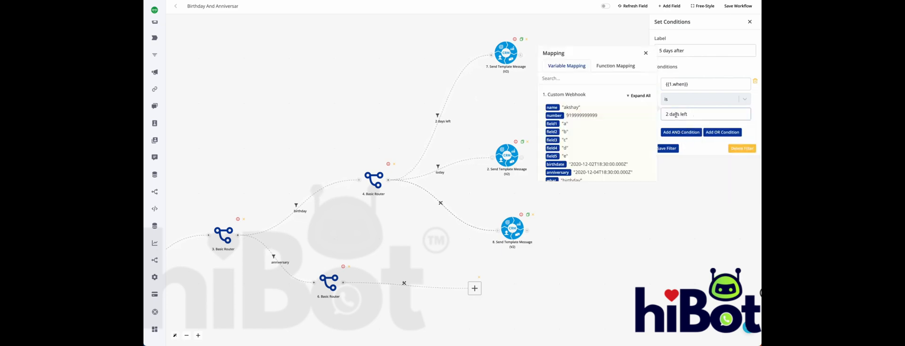
{"action": "left_click_drag", "start_coordinate": [669, 114], "coordinate": [651, 115]}
{"action": "type", "text": "5"}
{"action": "key", "text": "BackSpace"}
{"action": "key", "text": "BackSpace"}
{"action": "key", "text": "BackSpace"}
{"action": "key", "text": "BackSpace"}
{"action": "type", "text": "aft"}
{"action": "left_click", "coordinate": [673, 150]}
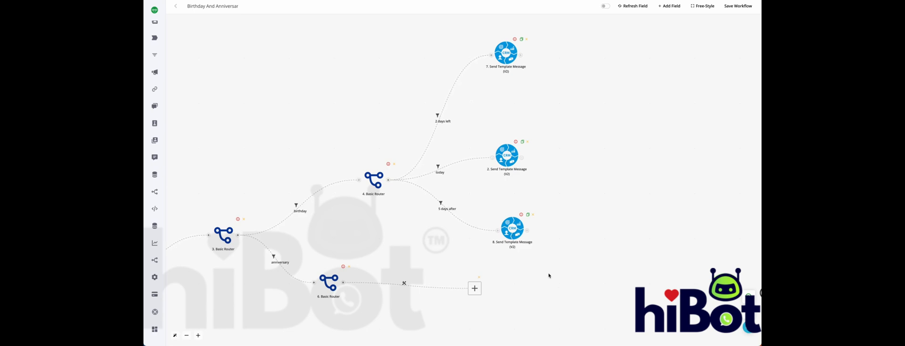
Set up a filter on the anniversary router's first branch, labelled today
{"action": "left_click_drag", "start_coordinate": [560, 295], "coordinate": [597, 206]}
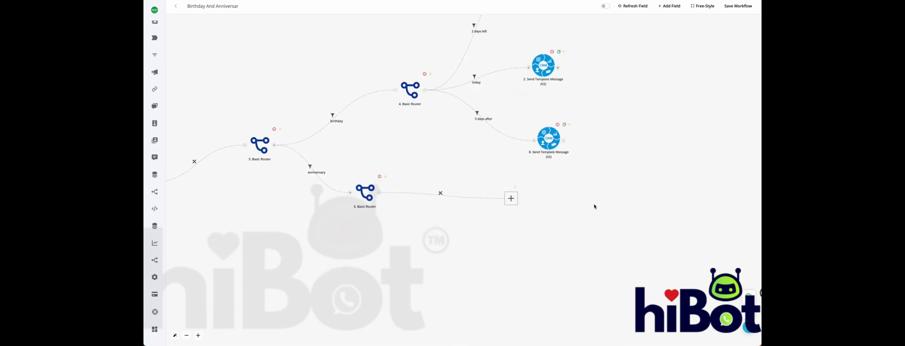
{"action": "left_click", "coordinate": [441, 193]}
{"action": "left_click", "coordinate": [448, 202]}
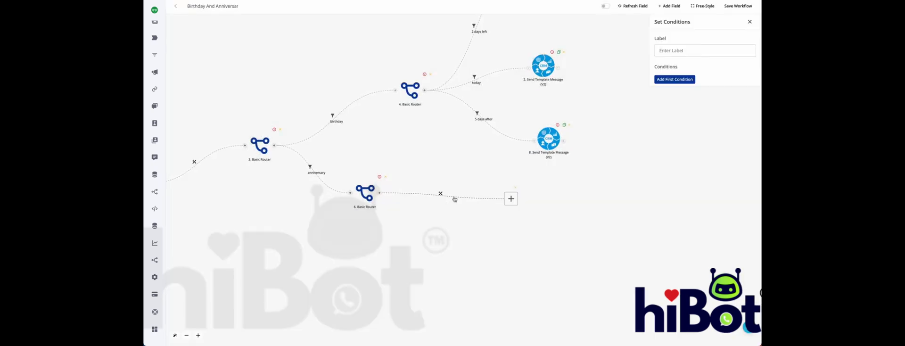
{"action": "left_click", "coordinate": [696, 53]}
{"action": "type", "text": "today"}
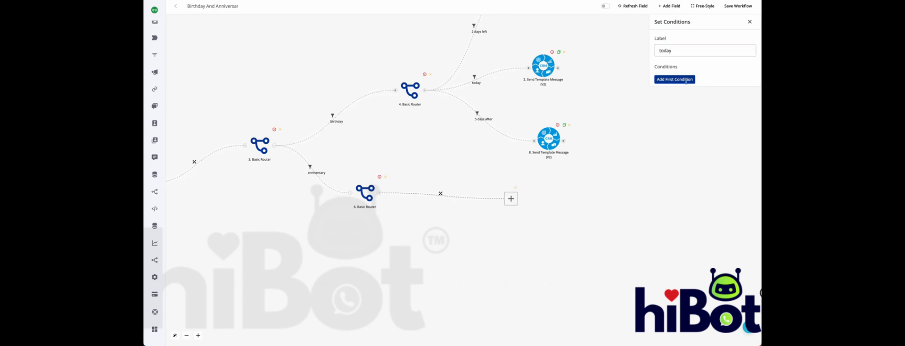
Add a condition that the webhook's when variable ({{1.when}}) is today, and save the filter
{"action": "left_click", "coordinate": [686, 80]}
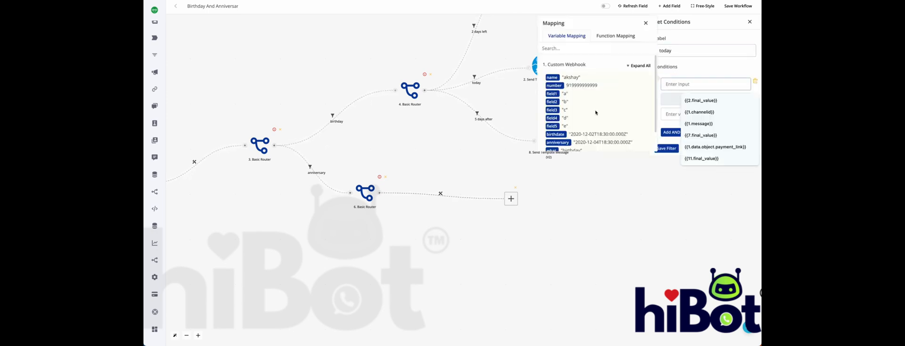
{"action": "left_click", "coordinate": [573, 136]}
{"action": "left_click", "coordinate": [683, 99]}
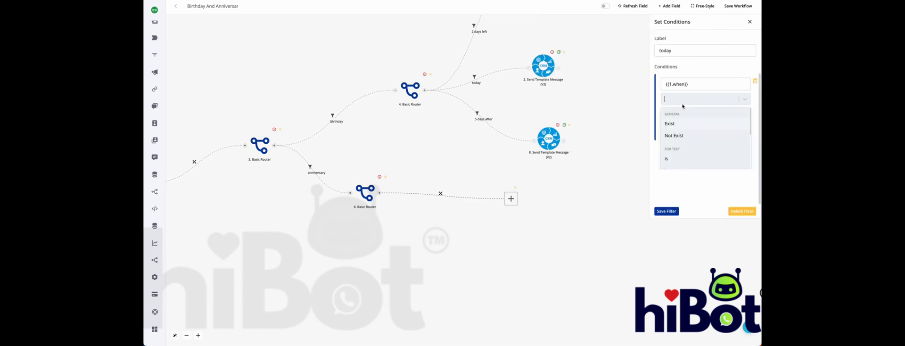
{"action": "left_click", "coordinate": [667, 159]}
{"action": "left_click", "coordinate": [706, 113]}
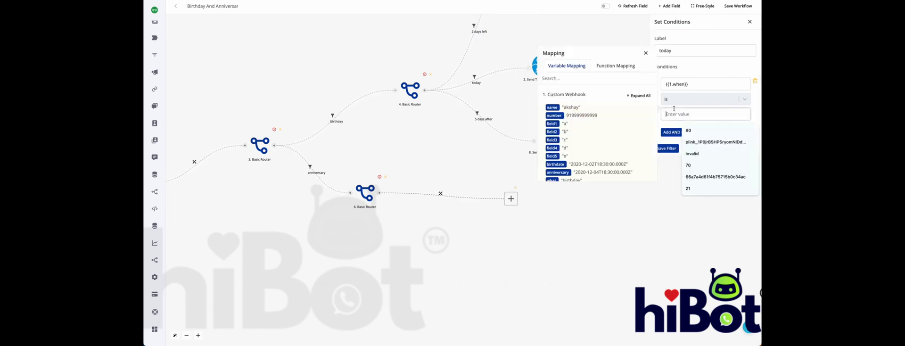
{"action": "type", "text": "today"}
{"action": "left_click", "coordinate": [669, 148]}
Insert a CRM Send Template Message (V2) action at the end of the anniversary router's today branch
{"action": "left_click", "coordinate": [511, 198]}
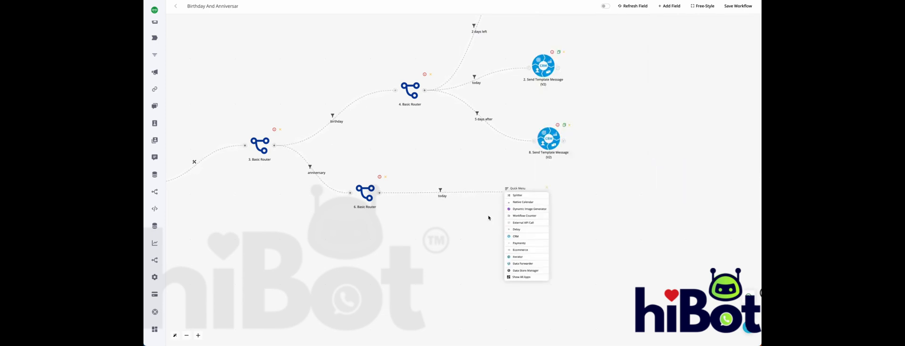
{"action": "left_click", "coordinate": [521, 236]}
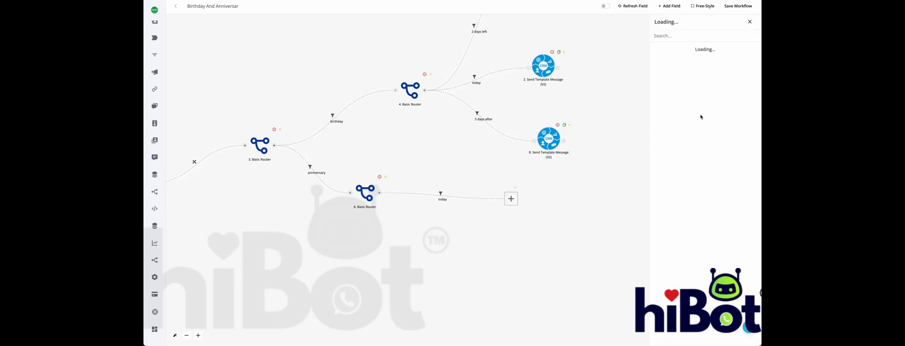
{"action": "left_click", "coordinate": [700, 129]}
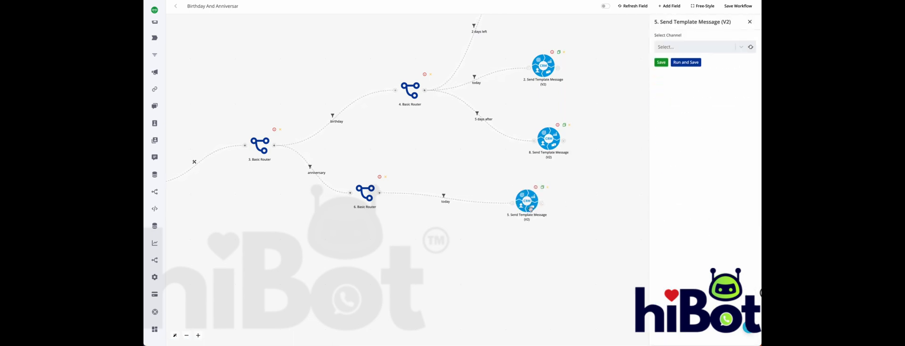
Create a second branch from the anniversary router above the today branch and insert a CRM Send Template Message (V2) action on it
{"action": "left_click_drag", "start_coordinate": [380, 194], "coordinate": [462, 150]}
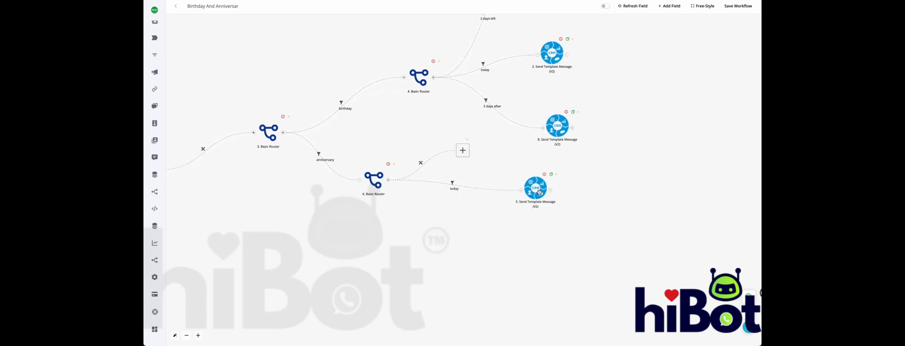
{"action": "left_click_drag", "start_coordinate": [529, 191], "coordinate": [576, 222]}
{"action": "left_click", "coordinate": [462, 150]}
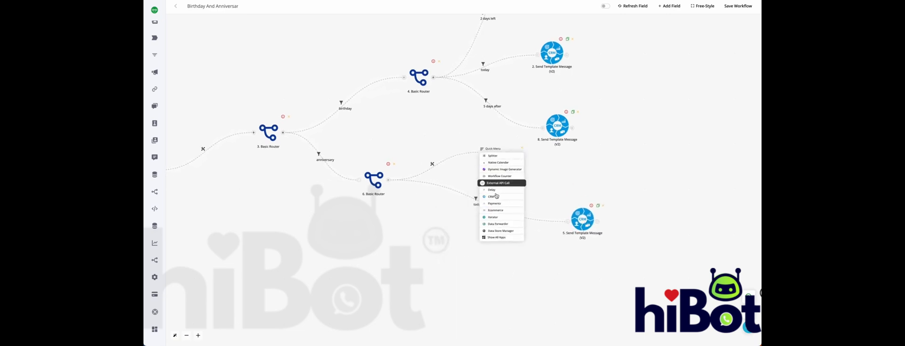
{"action": "left_click", "coordinate": [497, 198]}
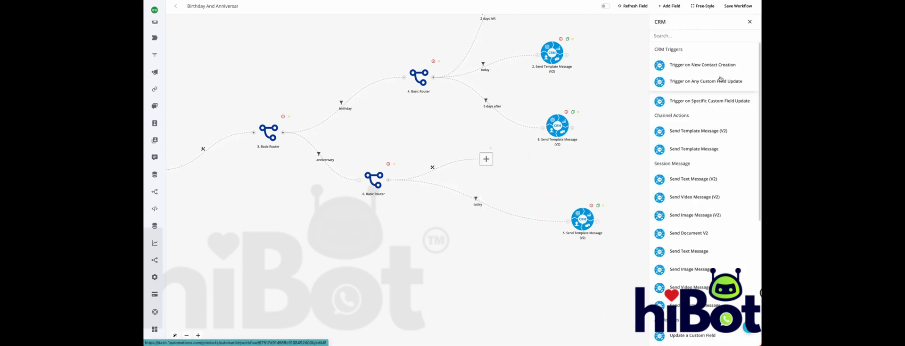
{"action": "left_click", "coordinate": [711, 128]}
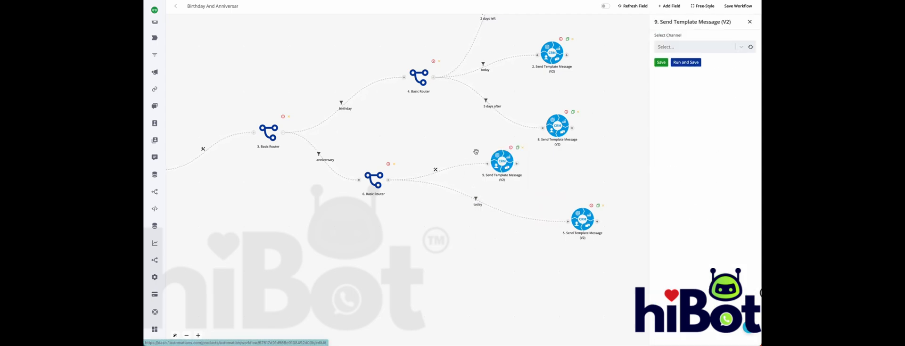
Set up a filter on the anniversary router's new upper branch, labelled 2 days left
{"action": "left_click", "coordinate": [436, 171]}
{"action": "left_click", "coordinate": [448, 179]}
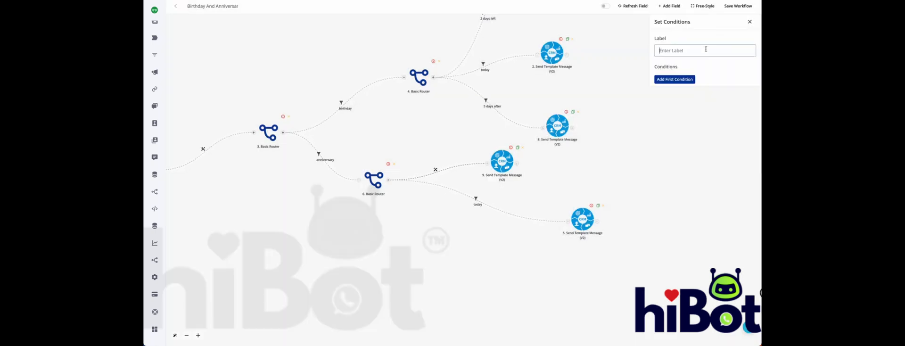
{"action": "type", "text": "2 days left"}
Add a condition that the webhook's when variable ({{1.when}}) is 2 days left, reusing the label text, and save the filter
{"action": "left_click", "coordinate": [684, 79]}
{"action": "left_click", "coordinate": [685, 84]}
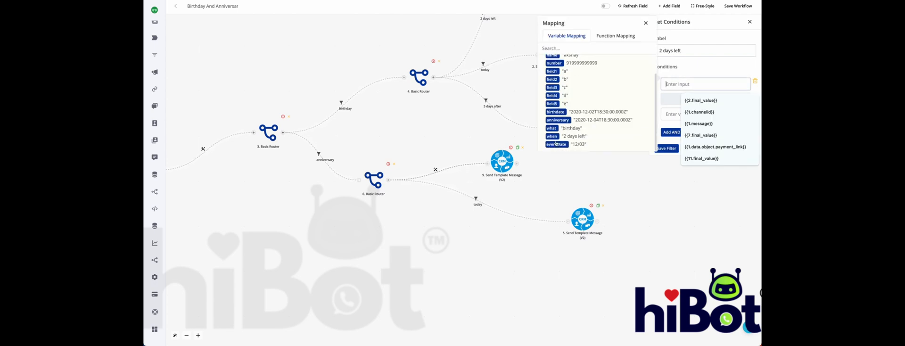
{"action": "left_click", "coordinate": [555, 137]}
{"action": "left_click", "coordinate": [673, 101]}
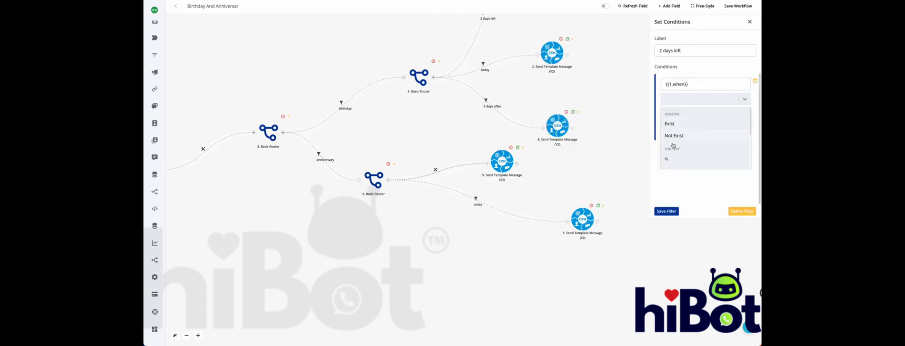
{"action": "left_click", "coordinate": [670, 159]}
{"action": "triple_click", "coordinate": [683, 51]}
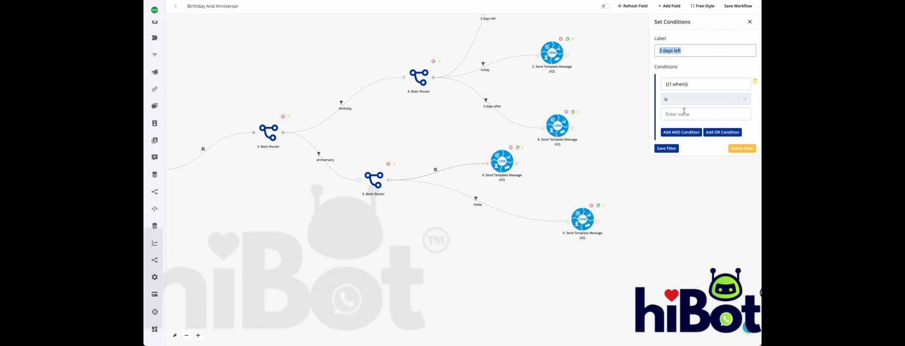
{"action": "left_click", "coordinate": [684, 112]}
{"action": "left_click", "coordinate": [667, 149]}
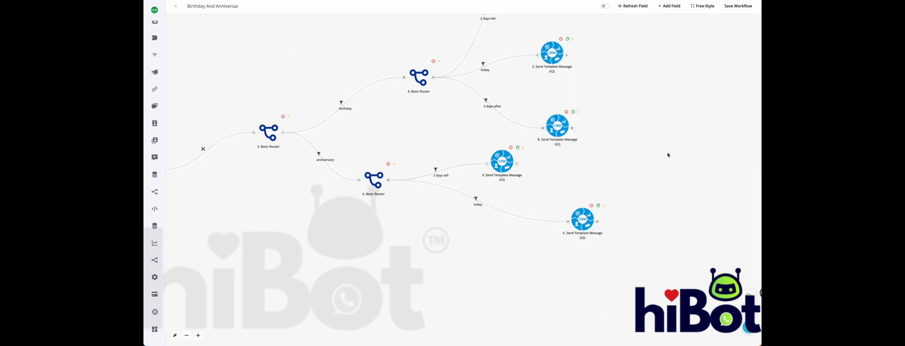
Space out the anniversary router's two message nodes and line up the birthday router's three message nodes in one column
{"action": "left_click_drag", "start_coordinate": [503, 161], "coordinate": [586, 167]}
{"action": "left_click_drag", "start_coordinate": [583, 219], "coordinate": [583, 247]}
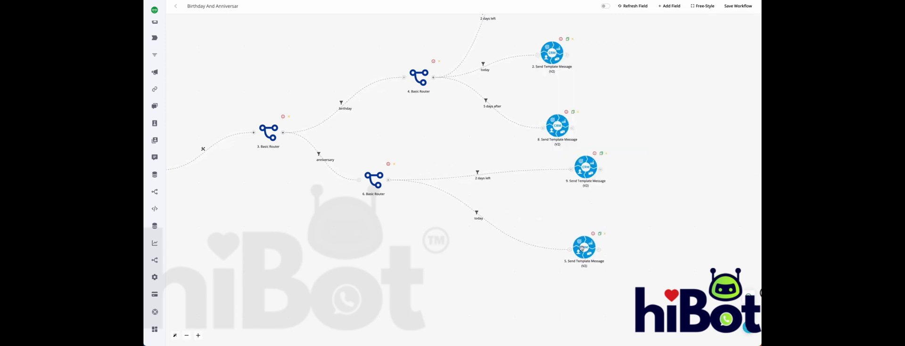
{"action": "left_click_drag", "start_coordinate": [608, 89], "coordinate": [559, 195]}
{"action": "left_click_drag", "start_coordinate": [507, 77], "coordinate": [528, 75]}
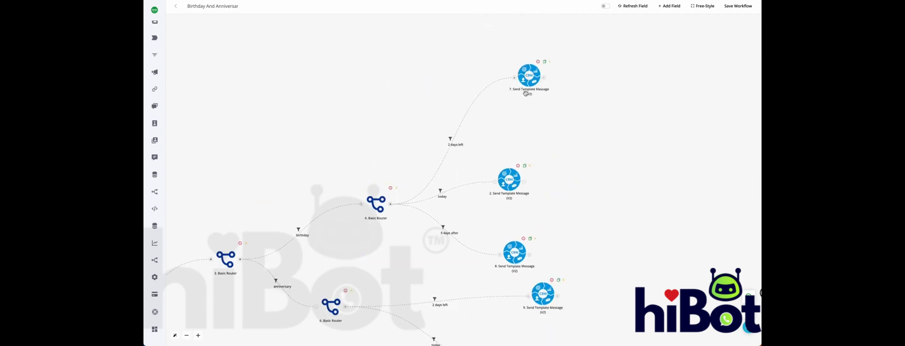
{"action": "left_click_drag", "start_coordinate": [508, 179], "coordinate": [530, 167]}
{"action": "left_click_drag", "start_coordinate": [518, 243], "coordinate": [535, 228]}
Create a third branch from the anniversary router with a CRM Send Template Message (V2) action, placed below the today message node
{"action": "left_click_drag", "start_coordinate": [562, 187], "coordinate": [568, 102]}
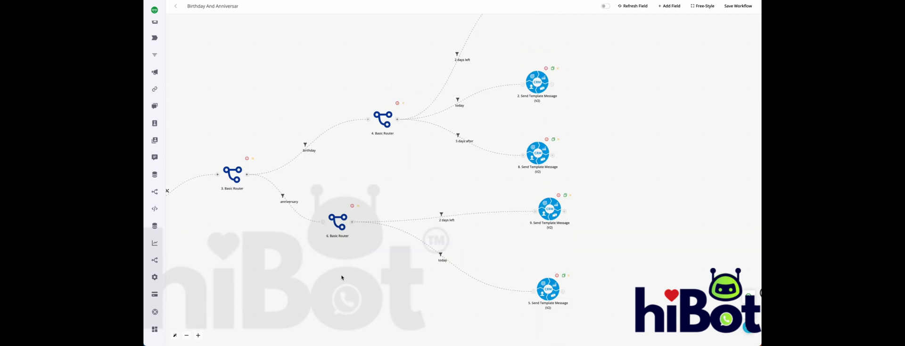
{"action": "left_click_drag", "start_coordinate": [341, 278], "coordinate": [378, 208]}
{"action": "left_click", "coordinate": [387, 153]}
{"action": "left_click_drag", "start_coordinate": [430, 153], "coordinate": [456, 282]}
{"action": "mouse_move", "coordinate": [455, 185]}
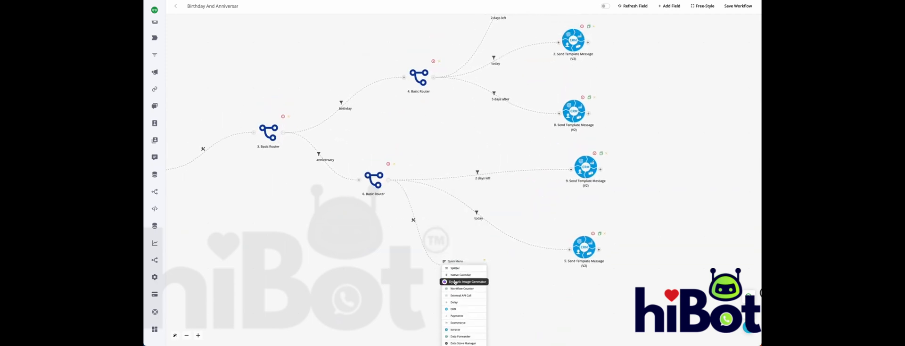
{"action": "left_click", "coordinate": [456, 310]}
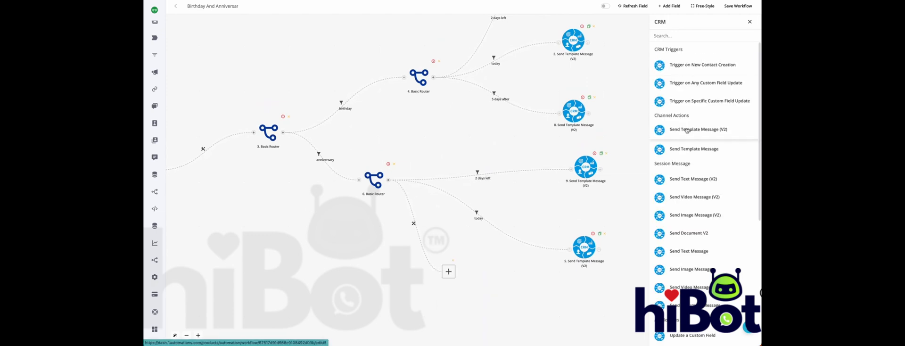
{"action": "left_click", "coordinate": [687, 130]}
{"action": "left_click", "coordinate": [515, 269]}
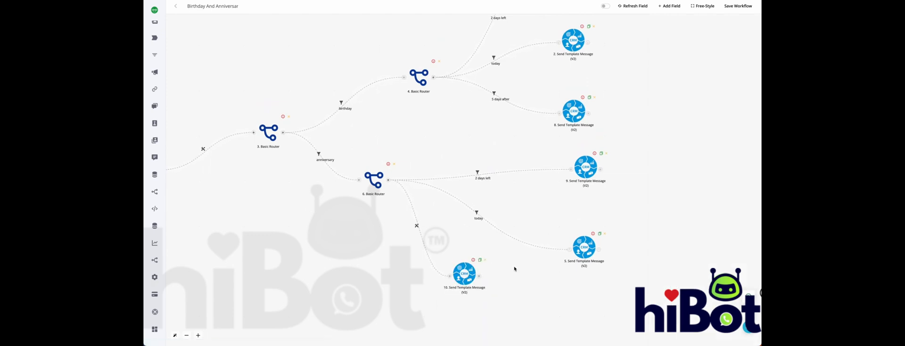
{"action": "mouse_move", "coordinate": [515, 269]}
{"action": "left_mouse_down"}
{"action": "mouse_move", "coordinate": [504, 190]}
{"action": "mouse_move", "coordinate": [578, 221]}
{"action": "mouse_move", "coordinate": [568, 233]}
{"action": "left_mouse_up"}
Set up a filter on the anniversary router's third branch, labelled 2 days after
{"action": "left_click", "coordinate": [473, 167]}
{"action": "left_click", "coordinate": [470, 171]}
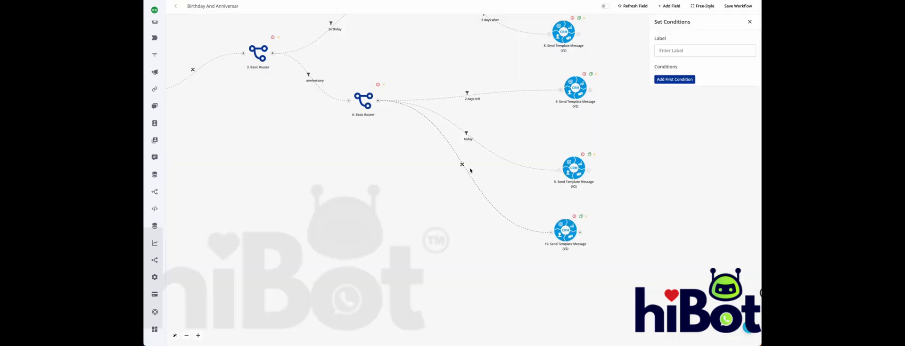
{"action": "type", "text": "2 days left"}
{"action": "double_click", "coordinate": [677, 49]}
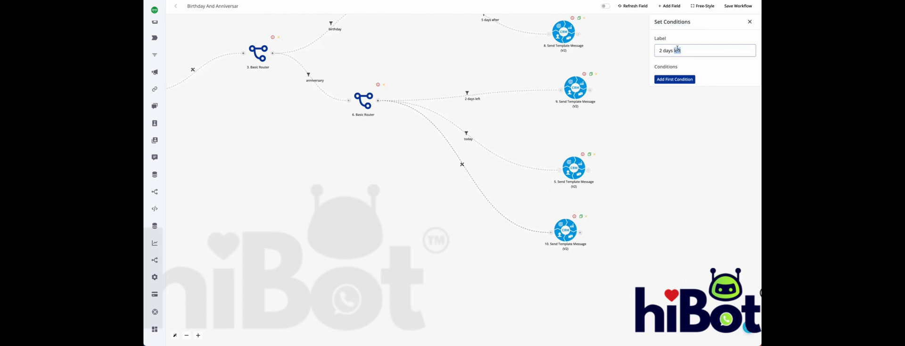
{"action": "type", "text": "after"}
Add a condition to the anniversary router's third branch filter on the when variable ({{1.when}}) with the operator is
{"action": "left_click", "coordinate": [678, 78]}
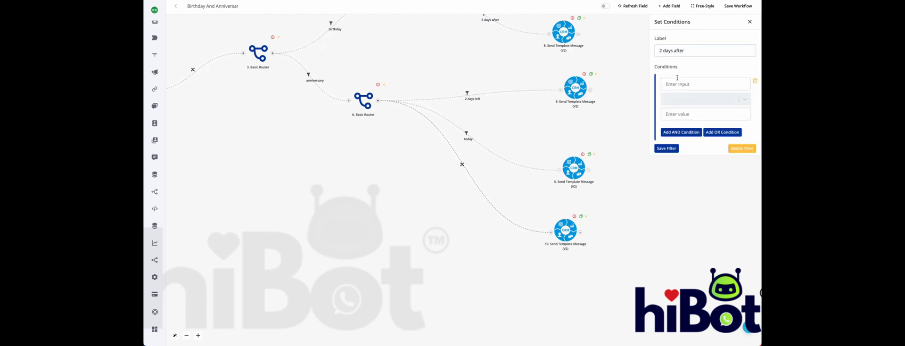
{"action": "left_click", "coordinate": [706, 84]}
{"action": "scroll", "coordinate": [566, 118], "scroll_direction": "down", "scroll_amount": 2}
{"action": "left_click", "coordinate": [559, 139]}
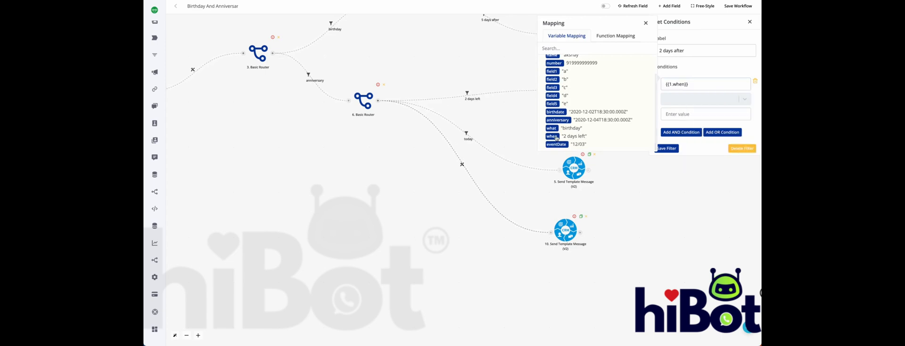
{"action": "left_click", "coordinate": [698, 99]}
{"action": "type", "text": "is"}
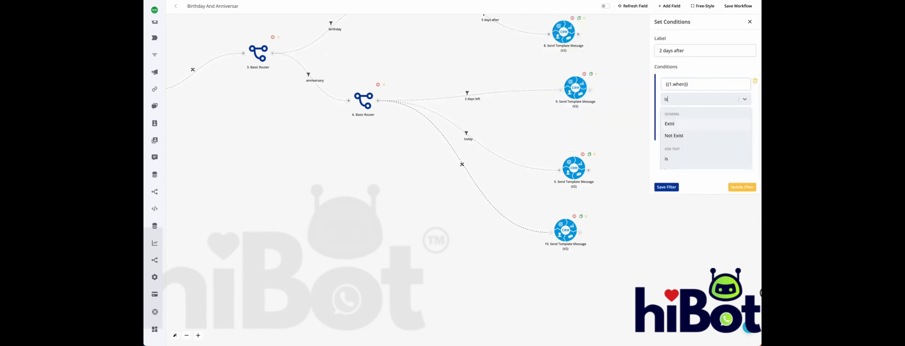
{"action": "left_click", "coordinate": [678, 159]}
Copy the label text 2 days after into the condition's comparison value and save the filter
{"action": "left_click_drag", "start_coordinate": [687, 46], "coordinate": [659, 50]}
{"action": "key", "text": "ctrl+c"}
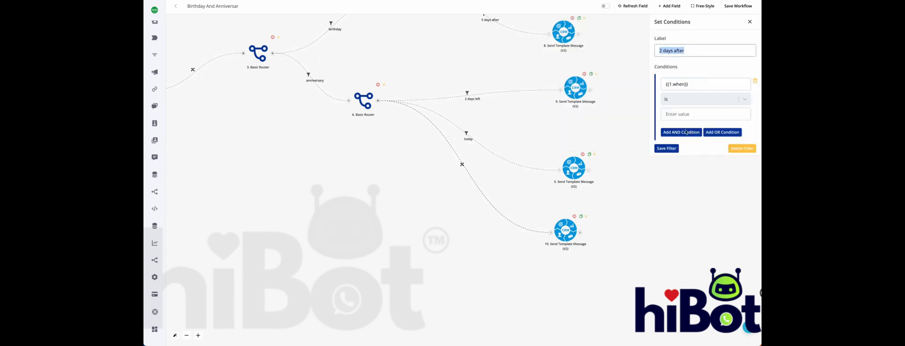
{"action": "left_click", "coordinate": [684, 114]}
{"action": "key", "text": "ctrl+v"}
{"action": "left_click", "coordinate": [669, 148]}
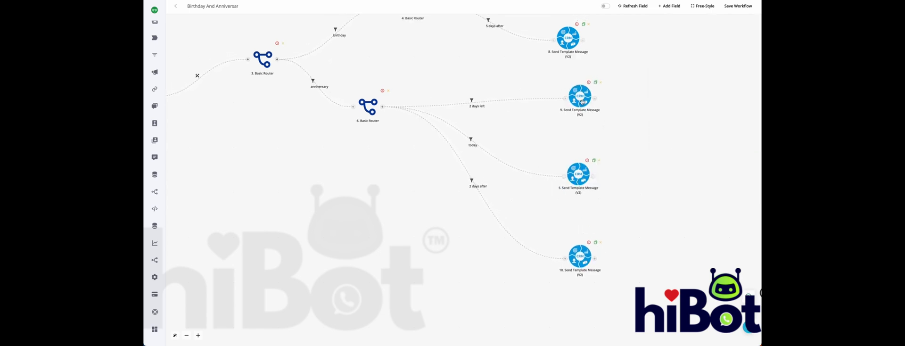
Arrange all the workflow's nodes with the automatic alignment
{"action": "scroll", "coordinate": [620, 160], "scroll_direction": "up", "scroll_amount": 3}
{"action": "left_click_drag", "start_coordinate": [620, 160], "coordinate": [627, 118]}
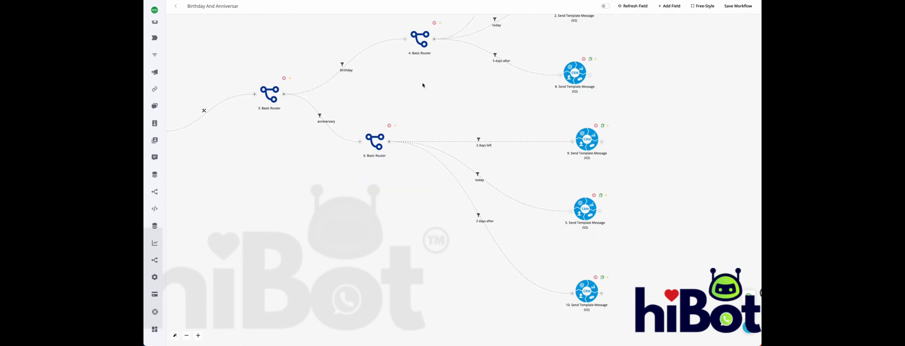
{"action": "scroll", "coordinate": [423, 86], "scroll_direction": "down", "scroll_amount": 3}
{"action": "left_click_drag", "start_coordinate": [362, 170], "coordinate": [380, 221]}
{"action": "left_click_drag", "start_coordinate": [243, 175], "coordinate": [243, 150]}
{"action": "left_click", "coordinate": [175, 335]}
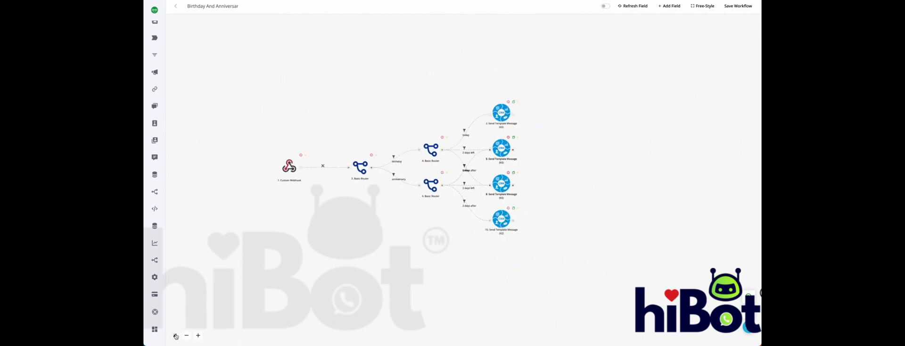
Move the birthday router and its today and 2 days left message nodes upward, clear of the anniversary branch
{"action": "scroll", "coordinate": [443, 166], "scroll_direction": "up", "scroll_amount": 4}
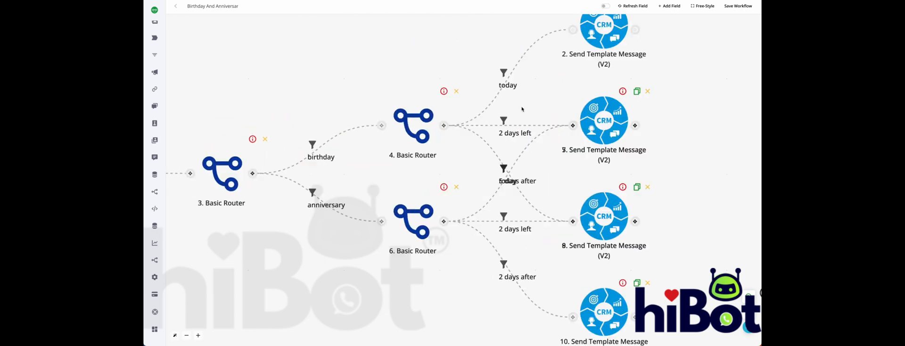
{"action": "scroll", "coordinate": [443, 166], "scroll_direction": "down", "scroll_amount": 4}
{"action": "left_click_drag", "start_coordinate": [439, 140], "coordinate": [439, 139]}
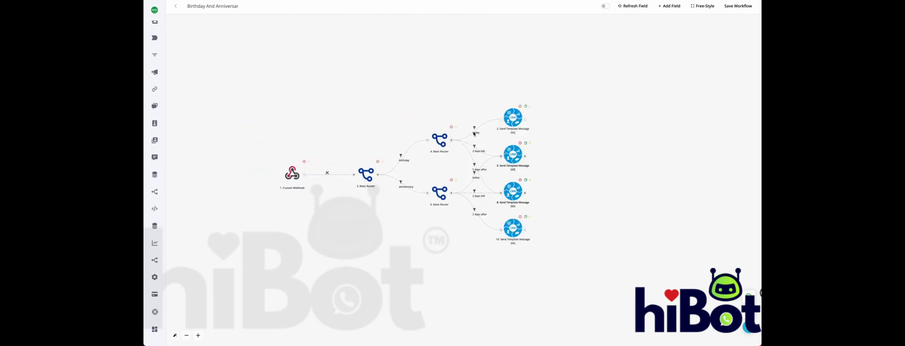
{"action": "left_click_drag", "start_coordinate": [510, 111], "coordinate": [510, 85]}
{"action": "left_click_drag", "start_coordinate": [512, 159], "coordinate": [512, 132]}
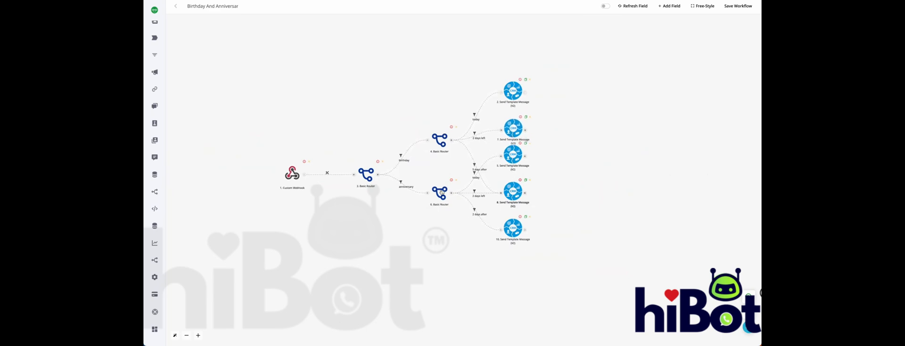
Move the anniversary router and its message nodes below the birthday group so the two routers' connections no longer cross
{"action": "left_click_drag", "start_coordinate": [442, 192], "coordinate": [441, 238]}
{"action": "left_click_drag", "start_coordinate": [516, 232], "coordinate": [516, 254]}
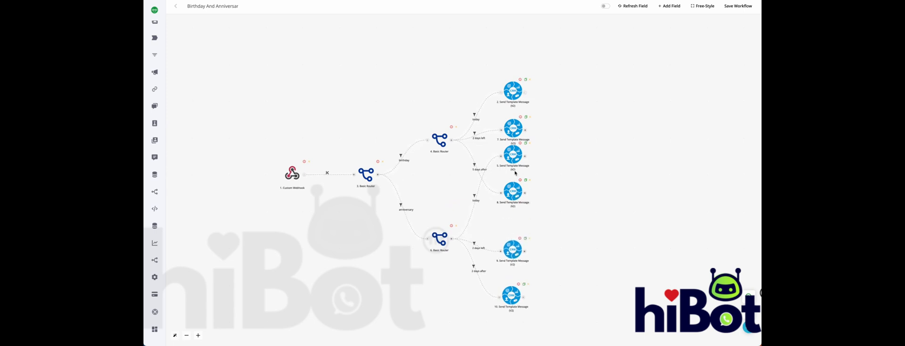
{"action": "left_click_drag", "start_coordinate": [513, 156], "coordinate": [513, 212]}
{"action": "left_click_drag", "start_coordinate": [511, 189], "coordinate": [511, 169]}
{"action": "left_click_drag", "start_coordinate": [475, 222], "coordinate": [480, 199]}
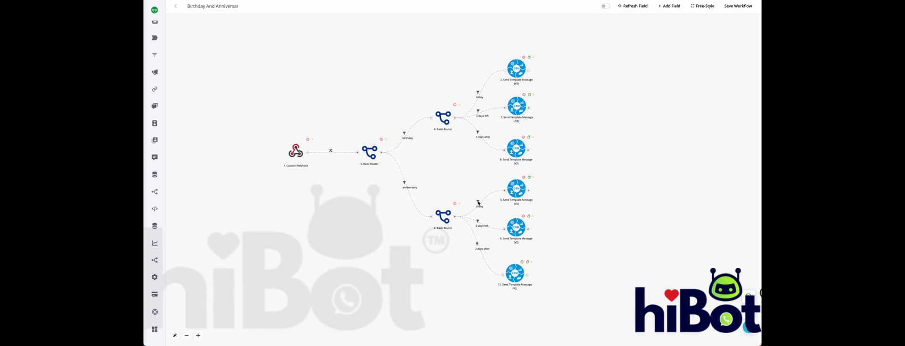
Review the filter conditions on the anniversary router's today and 2 days left branches
{"action": "left_click", "coordinate": [478, 201]}
{"action": "left_click", "coordinate": [491, 205]}
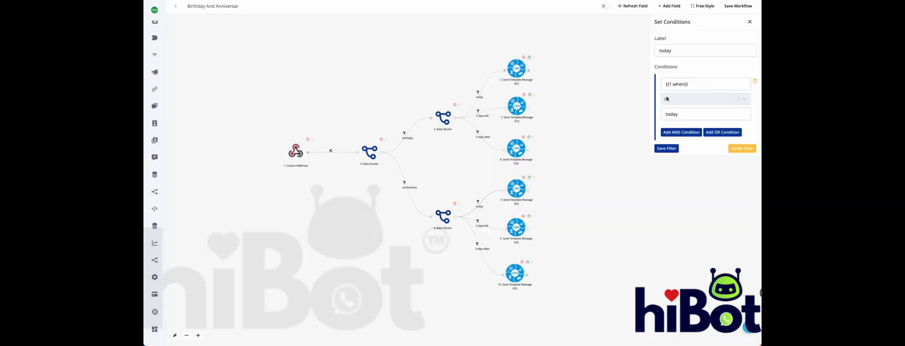
{"action": "left_click", "coordinate": [750, 22]}
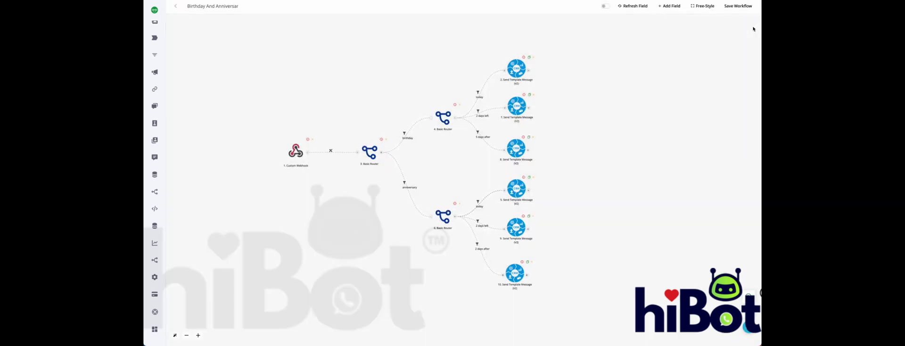
{"action": "left_click", "coordinate": [477, 223]}
{"action": "left_click", "coordinate": [483, 230]}
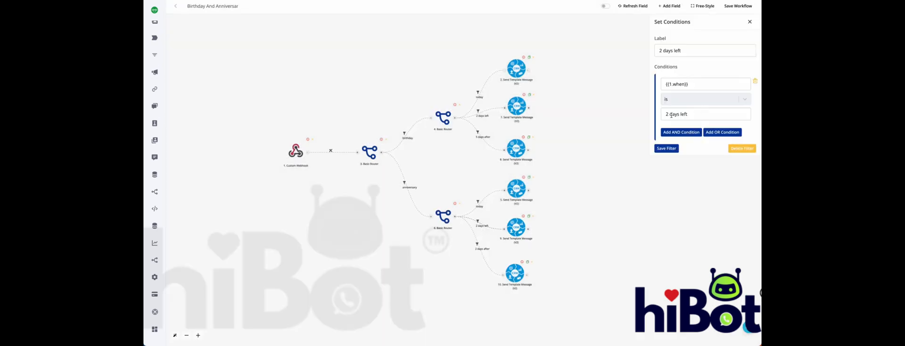
{"action": "left_click", "coordinate": [661, 114]}
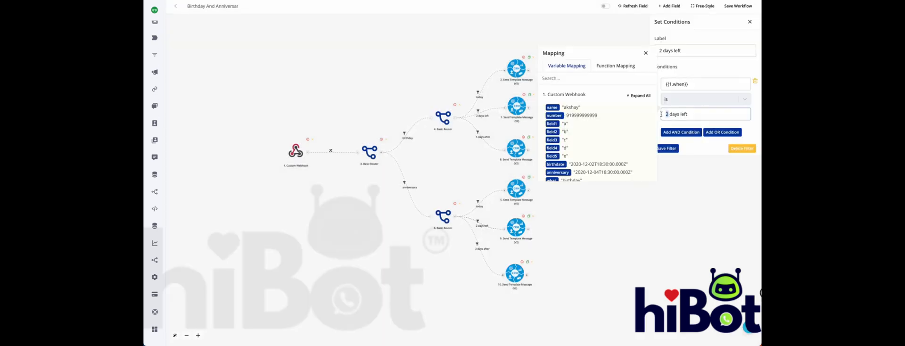
{"action": "left_click", "coordinate": [664, 50]}
{"action": "left_click", "coordinate": [748, 22]}
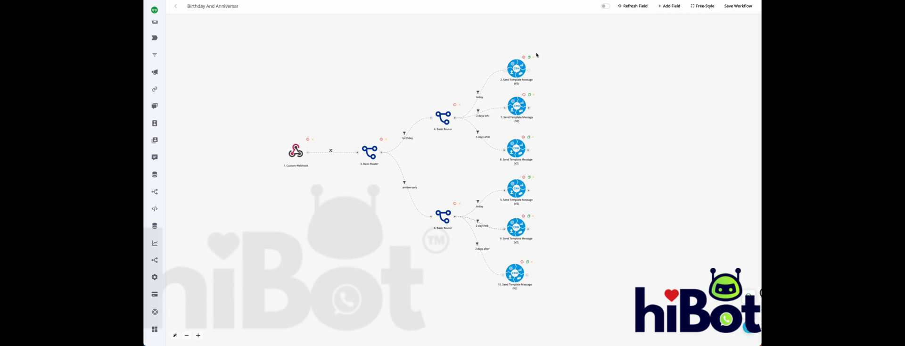
{"action": "left_click_drag", "start_coordinate": [518, 107], "coordinate": [517, 109]}
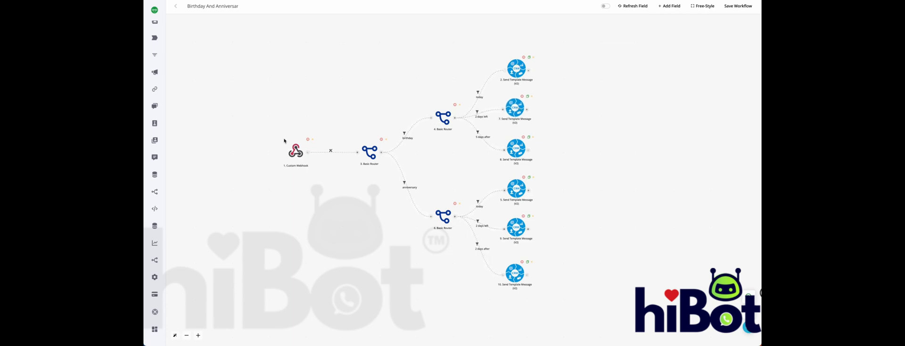
Review the data received by the custom webhook and save the workflow
{"action": "left_click", "coordinate": [296, 151]}
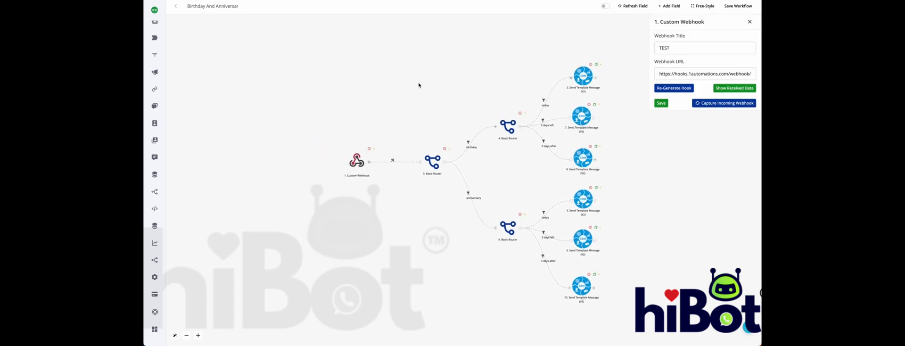
{"action": "left_click", "coordinate": [726, 90]}
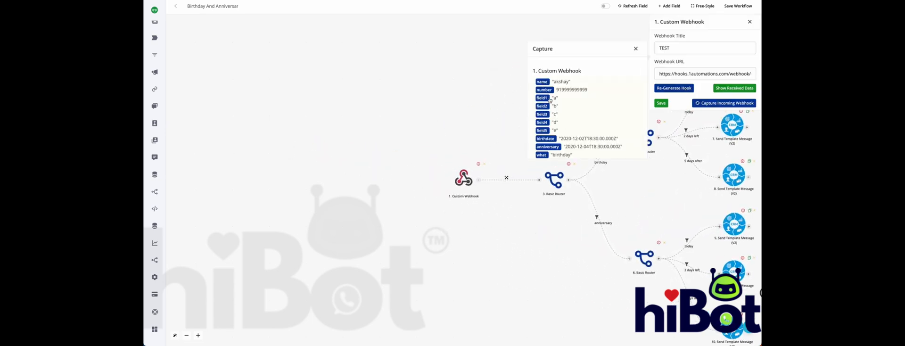
{"action": "left_click", "coordinate": [635, 49]}
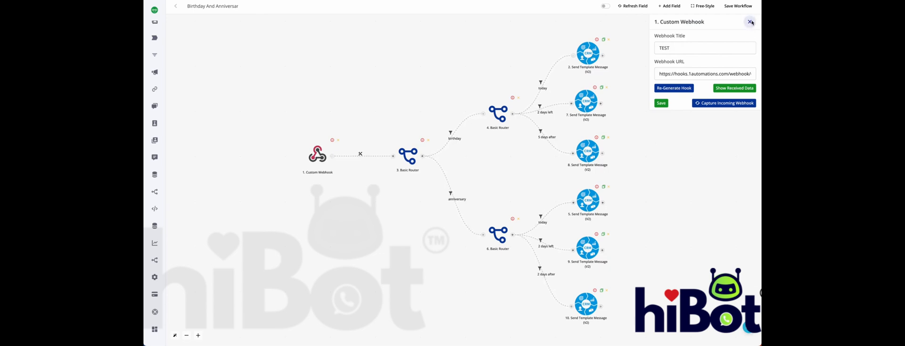
{"action": "left_click", "coordinate": [750, 22]}
{"action": "left_click_drag", "start_coordinate": [552, 232], "coordinate": [553, 233]}
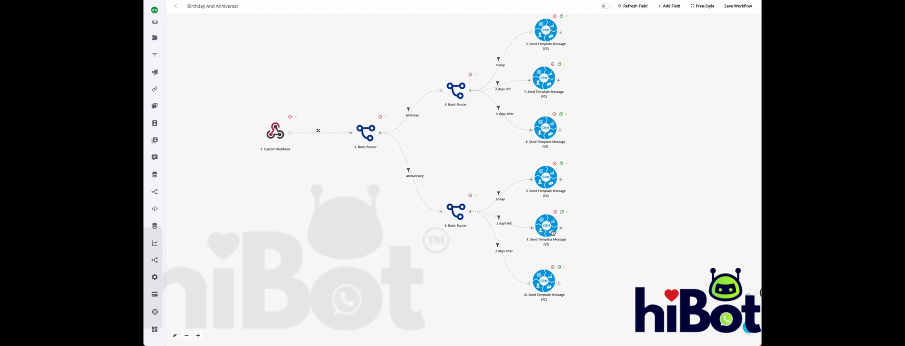
{"action": "left_click", "coordinate": [734, 7]}
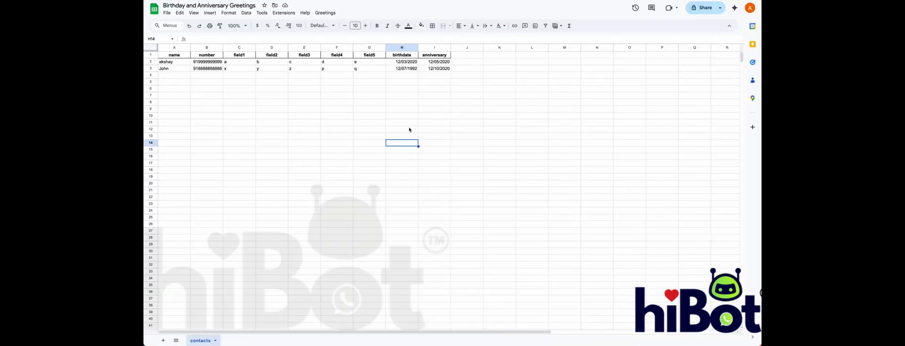
Switch to the Birthday and Anniversary Greetings spreadsheet in Google Sheets and run the Send Greetings command
{"action": "left_click", "coordinate": [472, 104]}
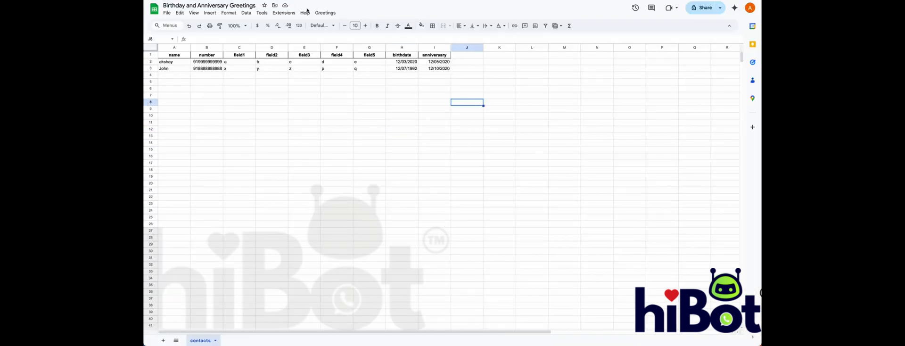
{"action": "left_click", "coordinate": [324, 13]}
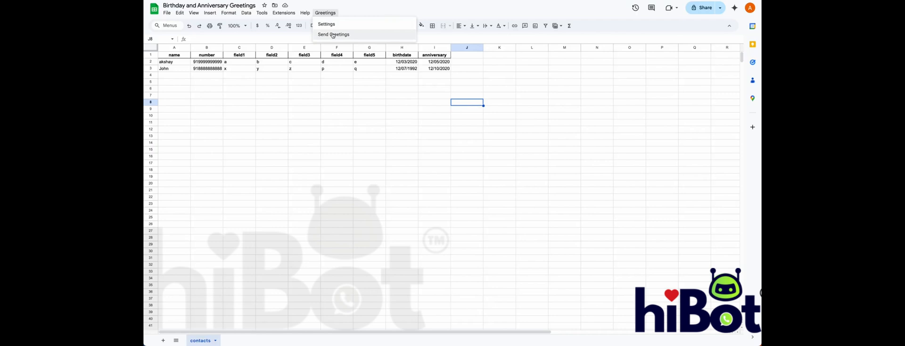
{"action": "left_click", "coordinate": [333, 35]}
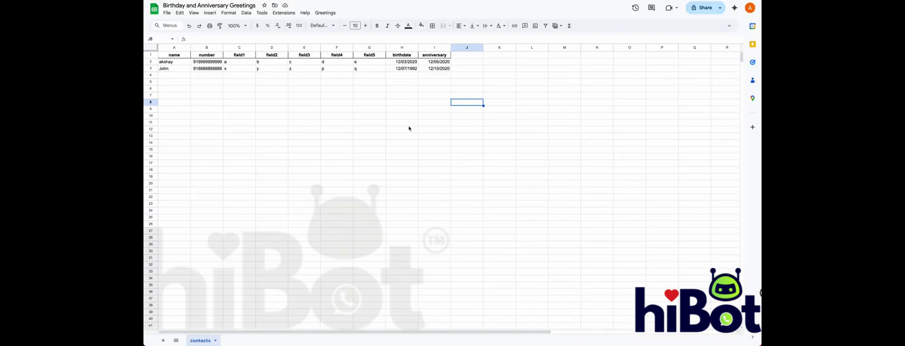
{"action": "left_click", "coordinate": [326, 13]}
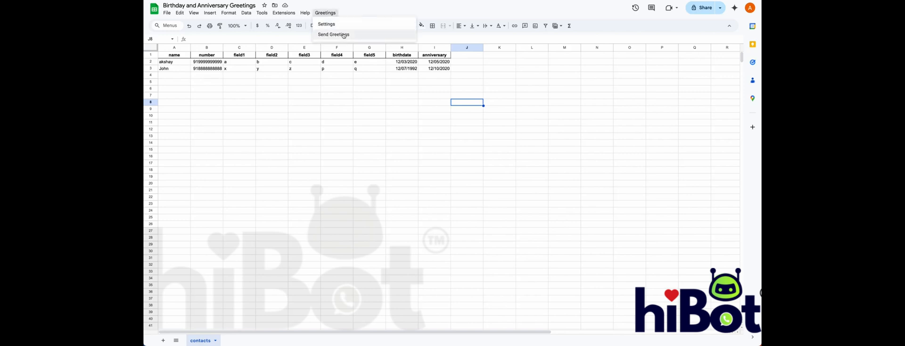
{"action": "left_click", "coordinate": [510, 83]}
Inspect the birthdate and anniversary entries of the first contact in row 2
{"action": "left_click", "coordinate": [401, 62]}
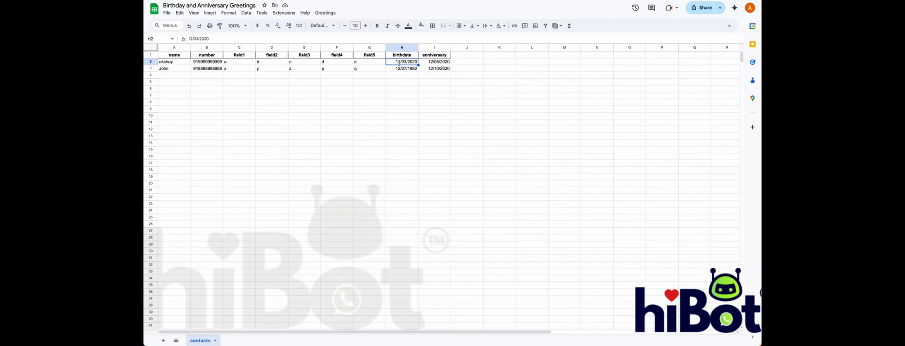
{"action": "double_click", "coordinate": [401, 62]}
{"action": "left_click", "coordinate": [448, 61]}
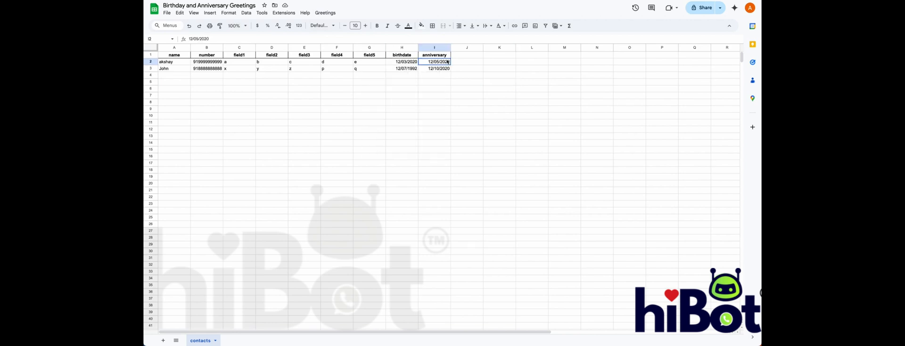
{"action": "double_click", "coordinate": [447, 61]}
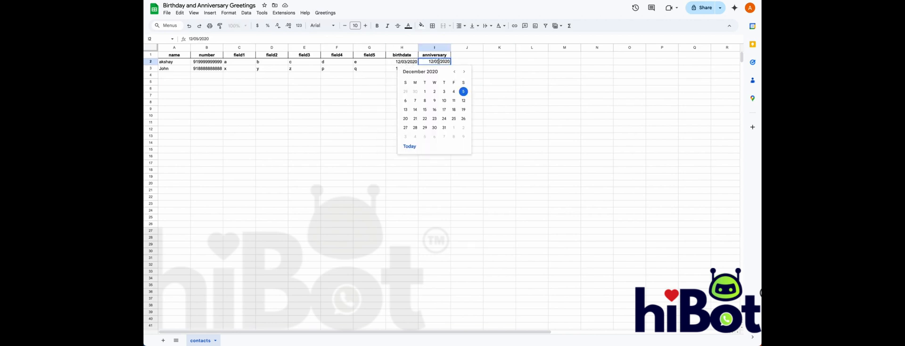
{"action": "left_click", "coordinate": [402, 89]}
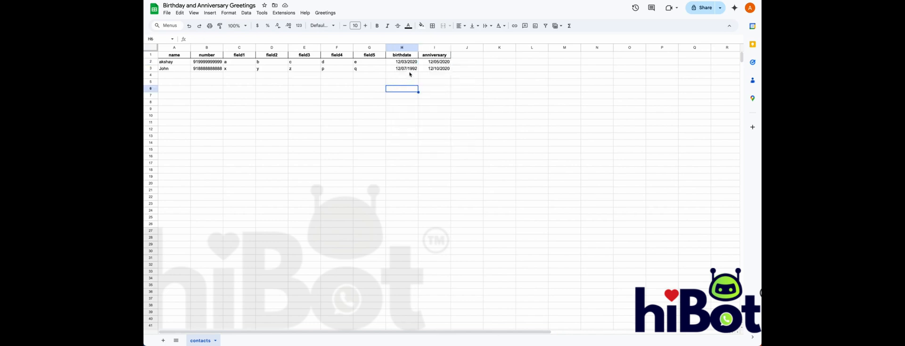
Pick a new birthdate for the second contact in row 3 and set the anniversary to 12/16/2020
{"action": "double_click", "coordinate": [401, 69]}
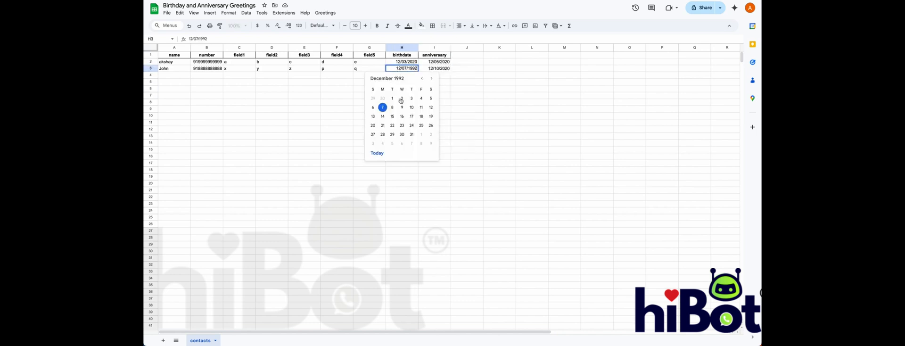
{"action": "left_click", "coordinate": [430, 107]}
{"action": "double_click", "coordinate": [445, 71]}
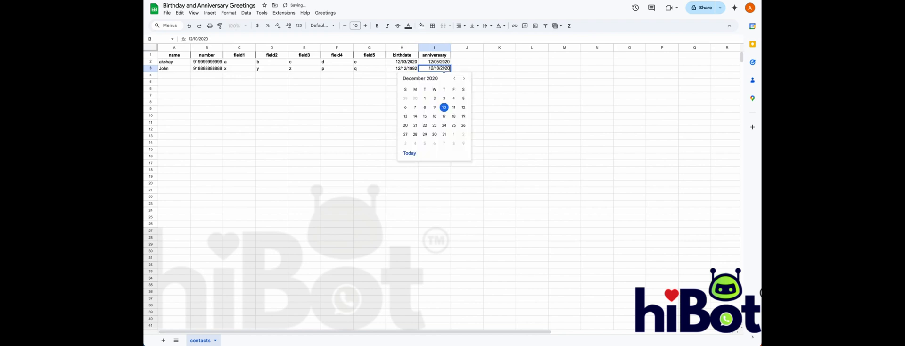
{"action": "left_click", "coordinate": [434, 114]}
{"action": "left_click", "coordinate": [469, 77]}
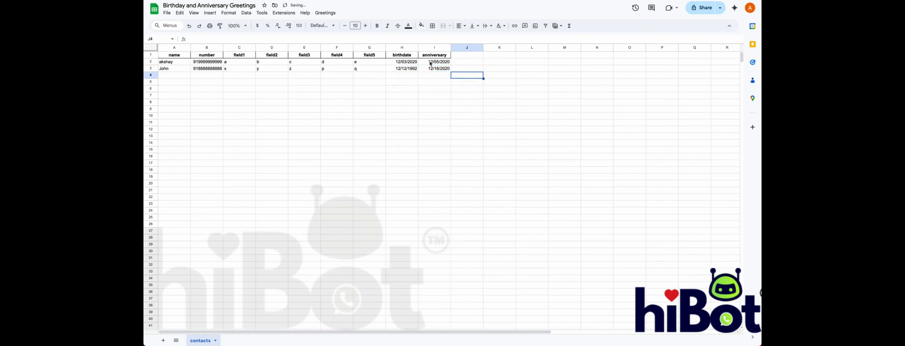